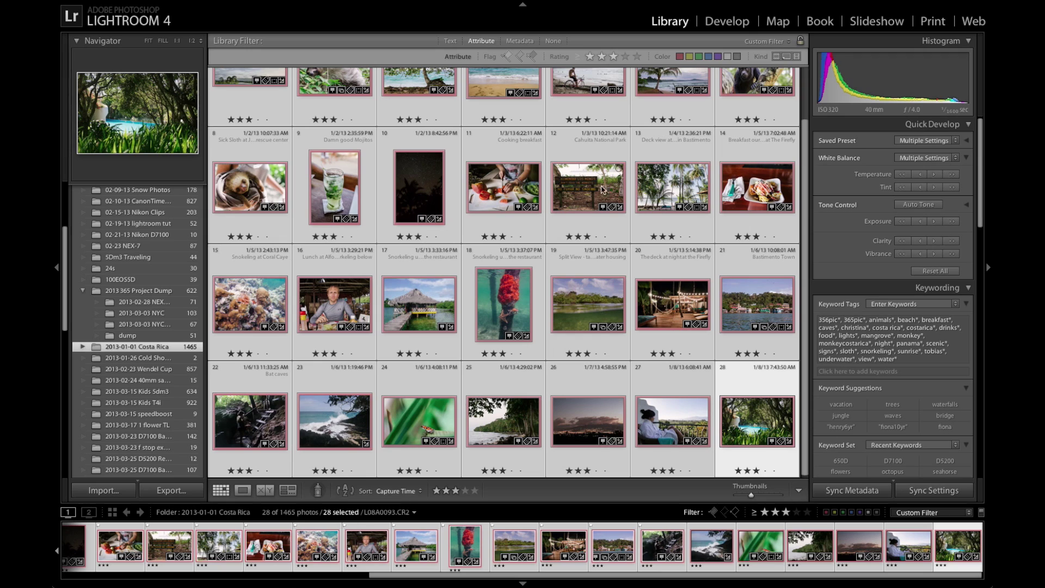
View the unsaved book's layout in the Book module and return to the photo Library.
{"action": "left_click", "coordinate": [820, 22]}
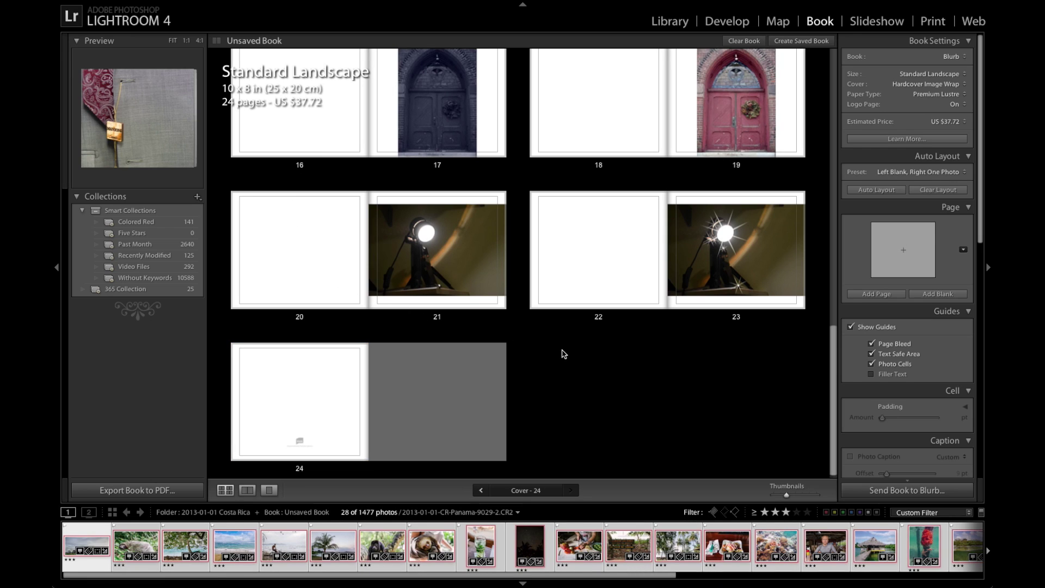
{"action": "left_click", "coordinate": [668, 21]}
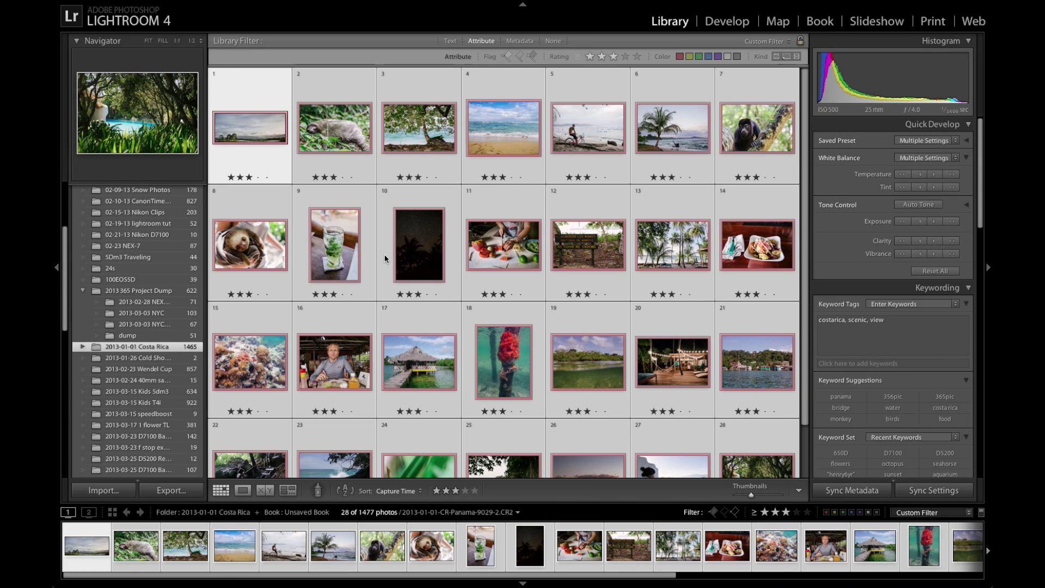
Select all the filtered Costa Rica photos, restore the window's title bar, and make the dark night-sky photo the active one.
{"action": "key", "text": "ctrl+a"}
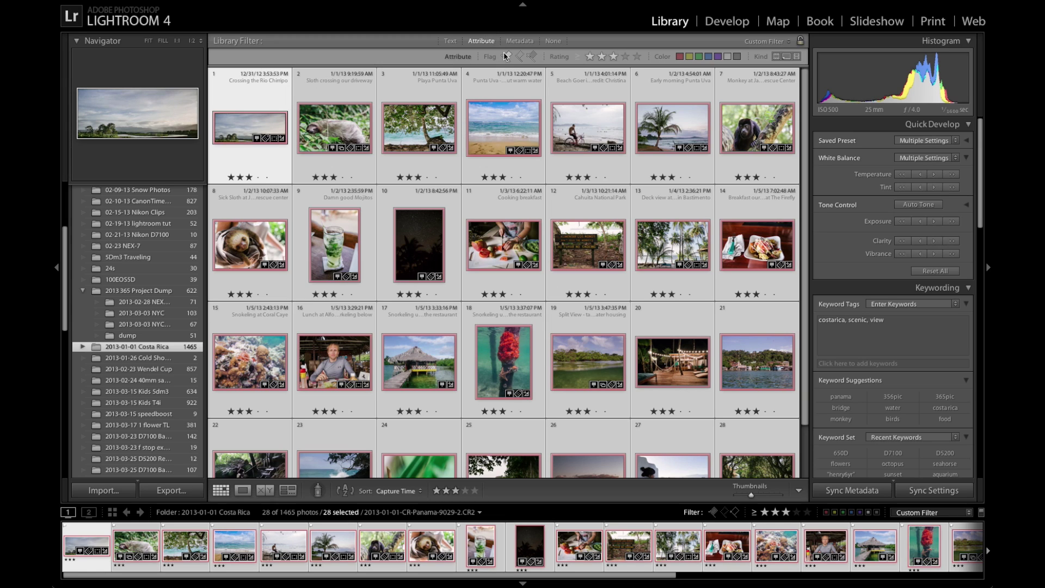
{"action": "key", "text": "f"}
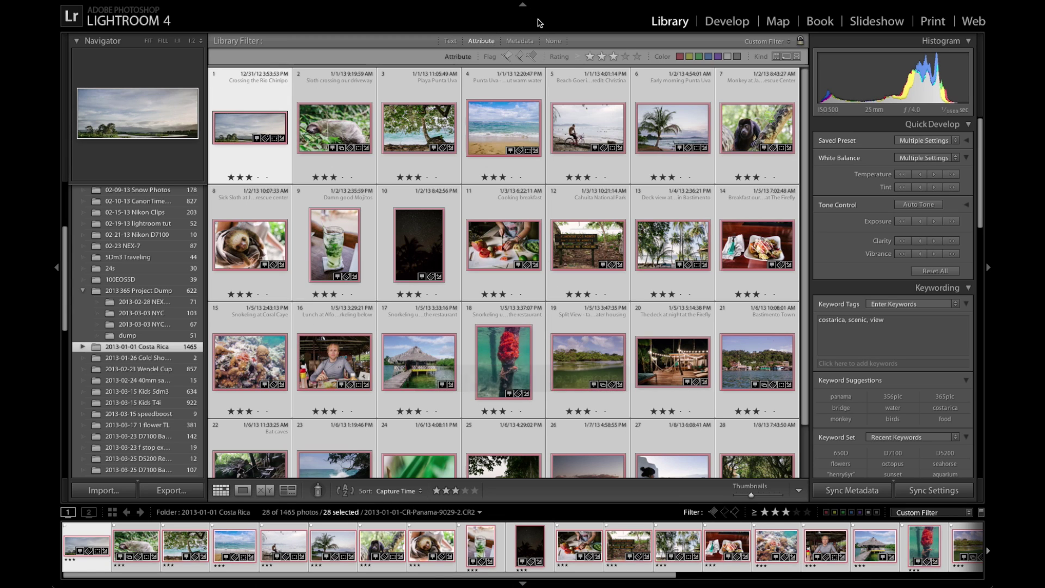
{"action": "key", "text": "f"}
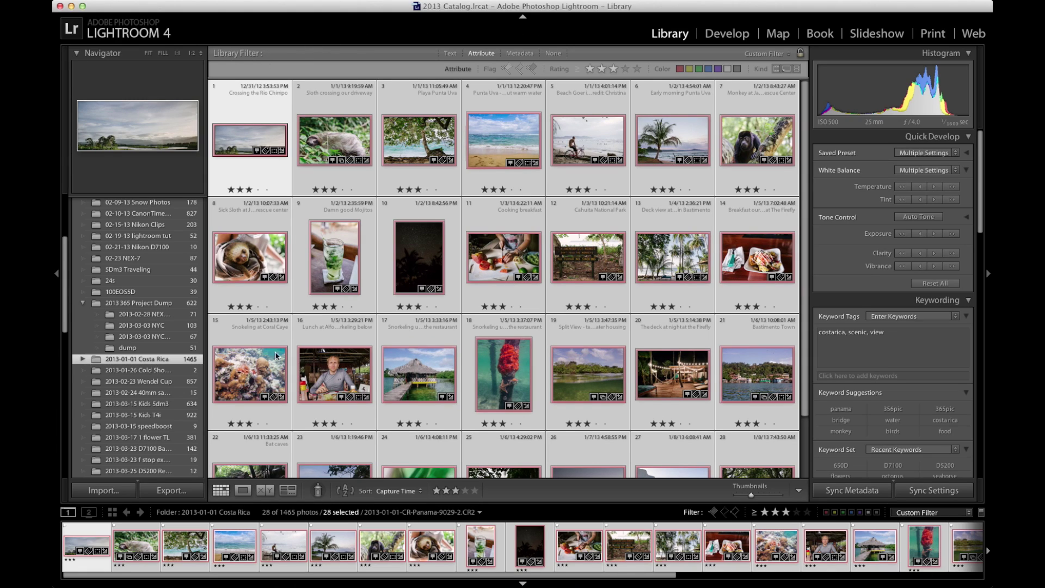
{"action": "left_click", "coordinate": [528, 545]}
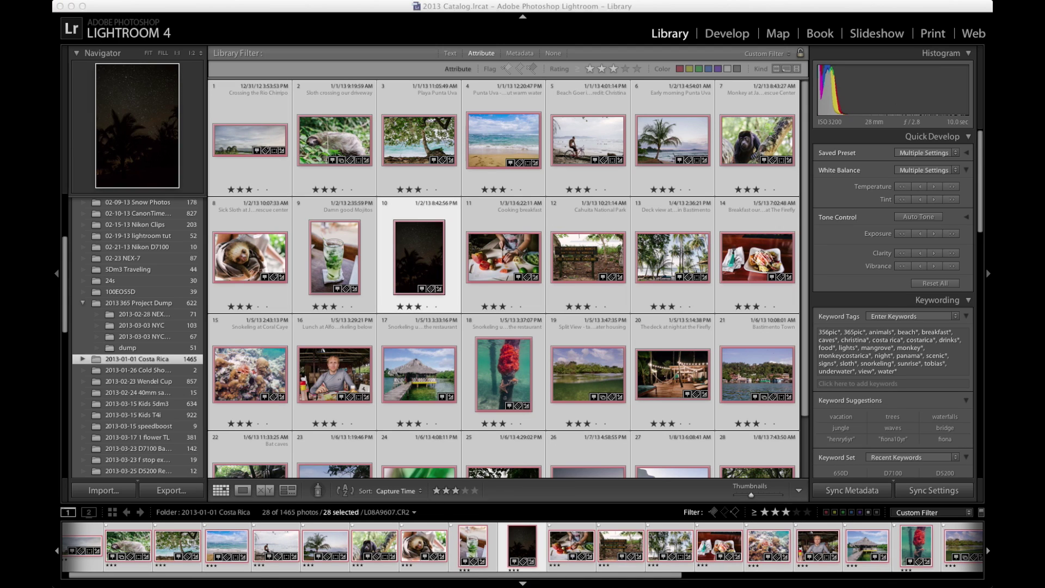
Open the export settings for the selected photos and set the resize height to 4000 pixels.
{"action": "key", "text": "super+shift+e"}
{"action": "left_click_drag", "start_coordinate": [513, 187], "coordinate": [487, 112]}
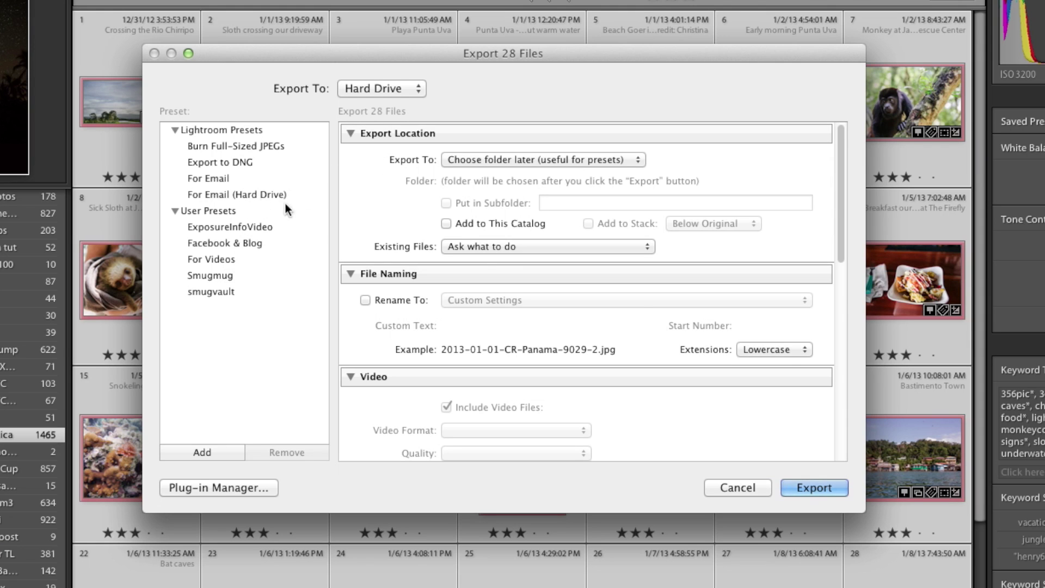
{"action": "left_click_drag", "start_coordinate": [840, 192], "coordinate": [822, 326]}
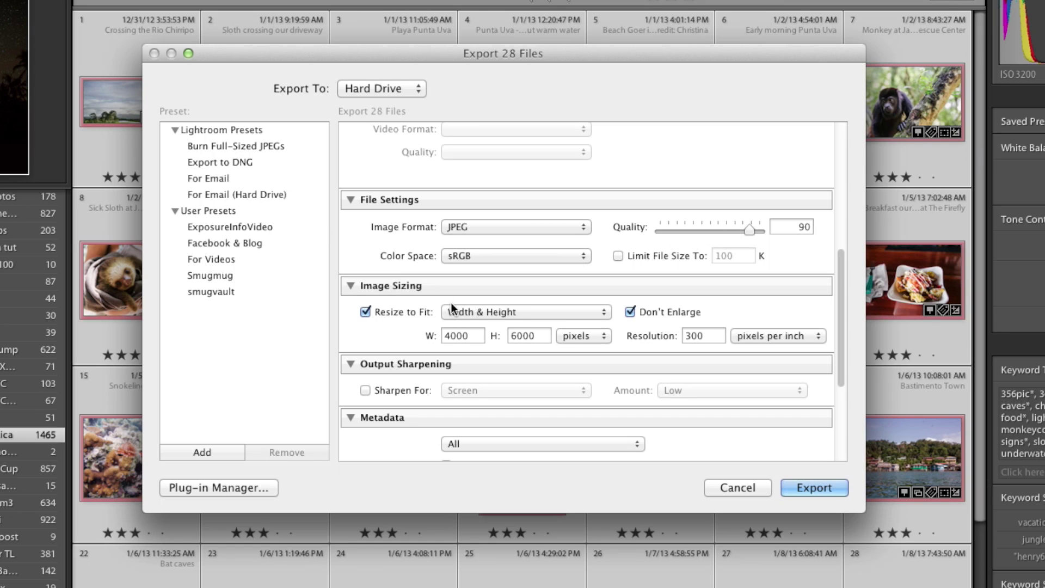
{"action": "double_click", "coordinate": [514, 335]}
{"action": "type", "text": "4000"}
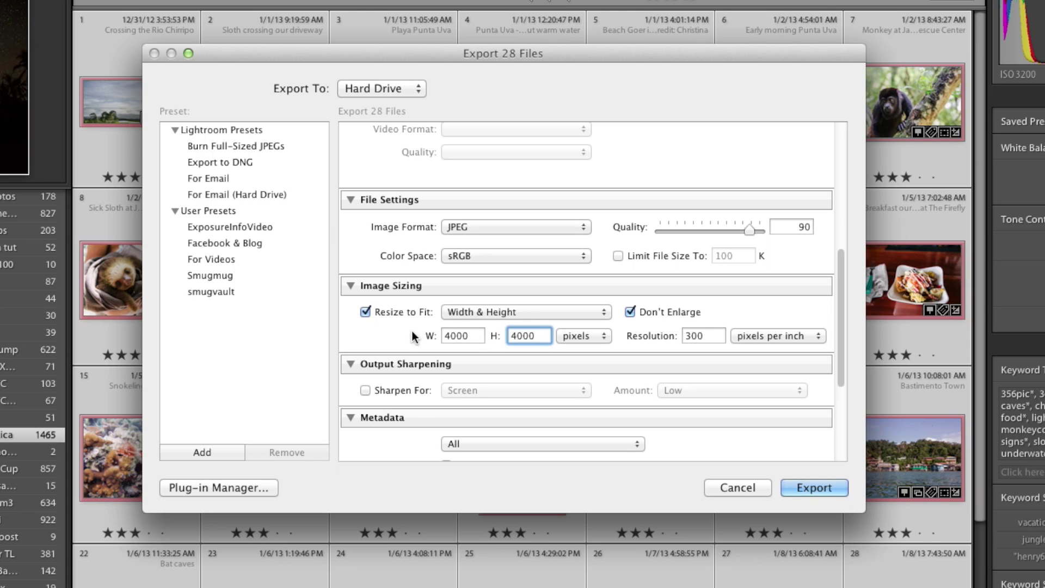
{"action": "double_click", "coordinate": [684, 336]}
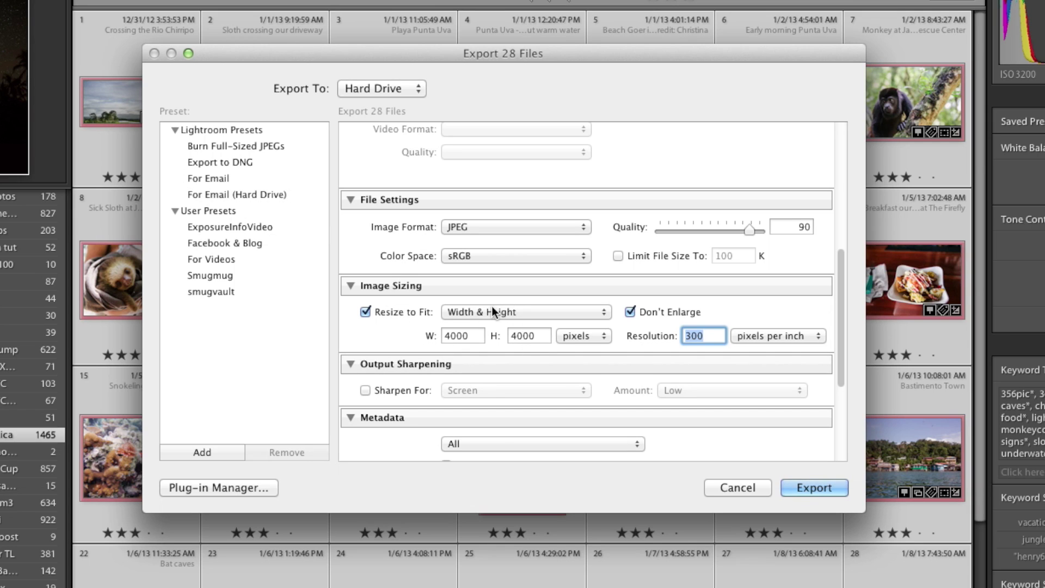
Review the remaining export options, proceed to the CR destination folder to compare its files by size, and cancel the export.
{"action": "scroll", "coordinate": [488, 311], "scroll_direction": "down", "scroll_amount": 1}
{"action": "scroll", "coordinate": [838, 315], "scroll_direction": "down", "scroll_amount": 1}
{"action": "left_click_drag", "start_coordinate": [838, 315], "coordinate": [834, 394]}
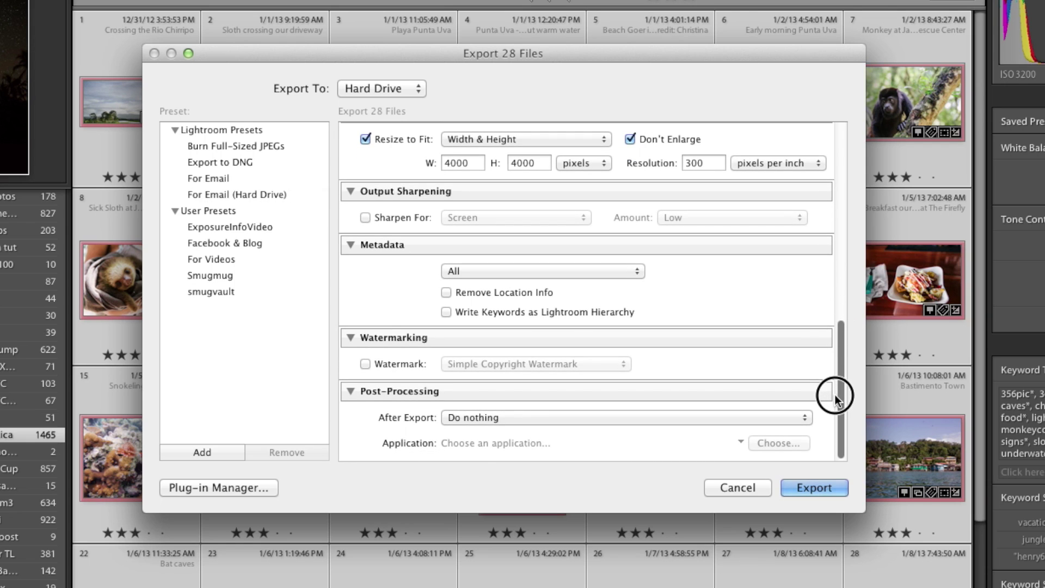
{"action": "left_click", "coordinate": [816, 486]}
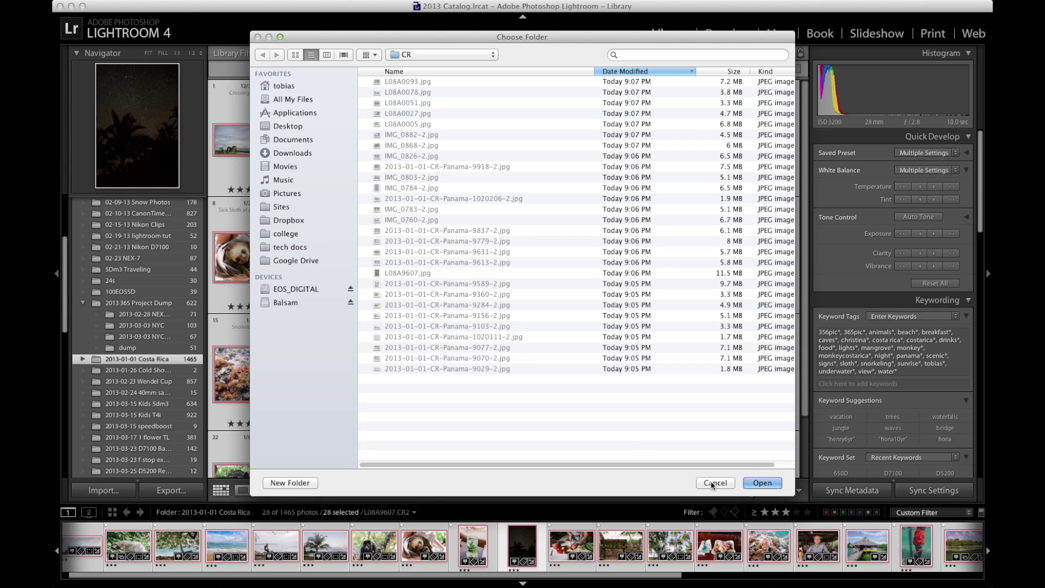
{"action": "left_click", "coordinate": [731, 70]}
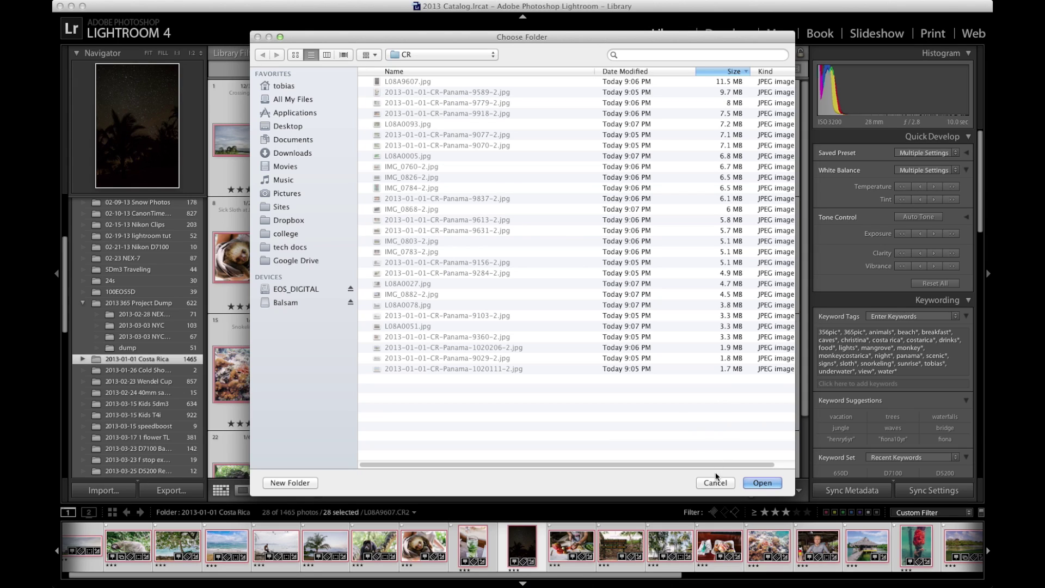
{"action": "left_click", "coordinate": [721, 484]}
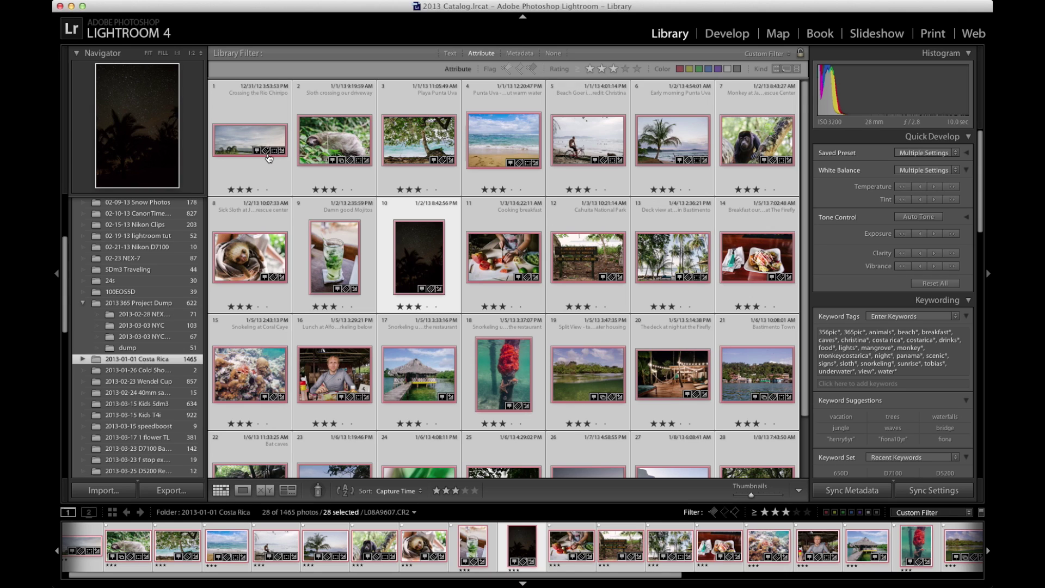
Switch to the Blurb website in Chrome and open Bookify's Designer Collection photo books.
{"action": "key", "text": "super+Tab"}
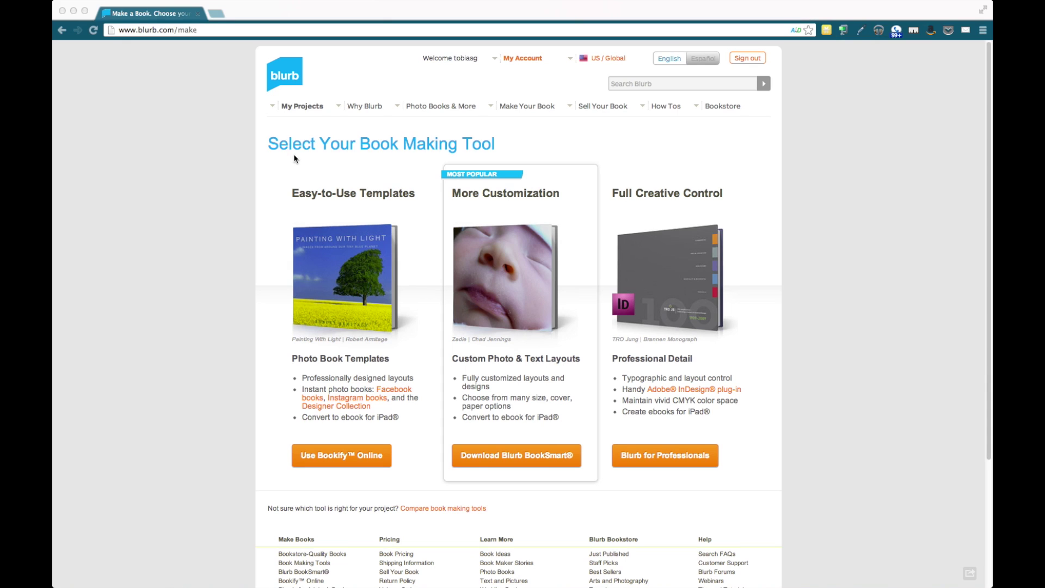
{"action": "left_click", "coordinate": [126, 216]}
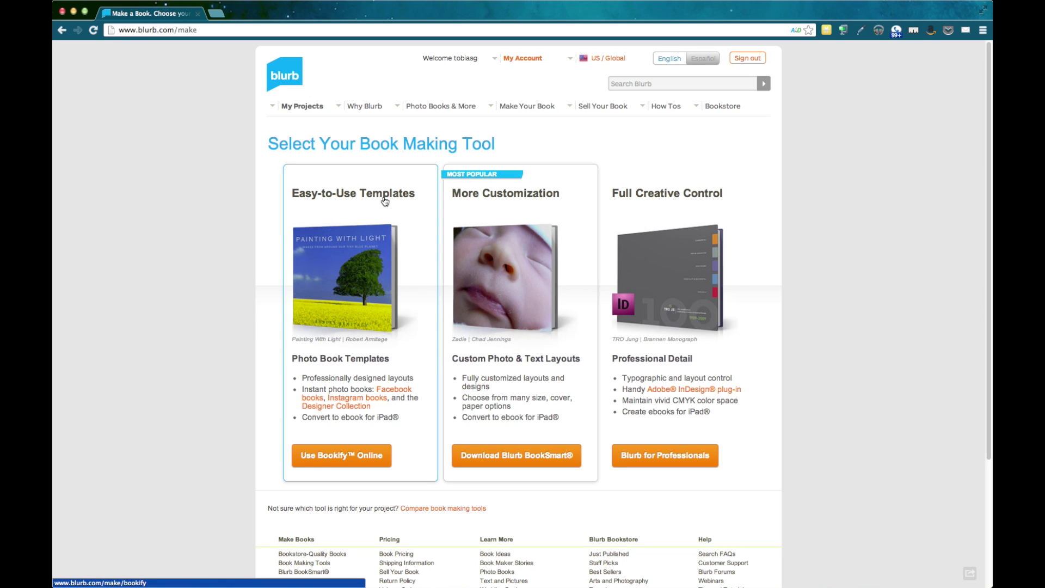
{"action": "left_click", "coordinate": [356, 455]}
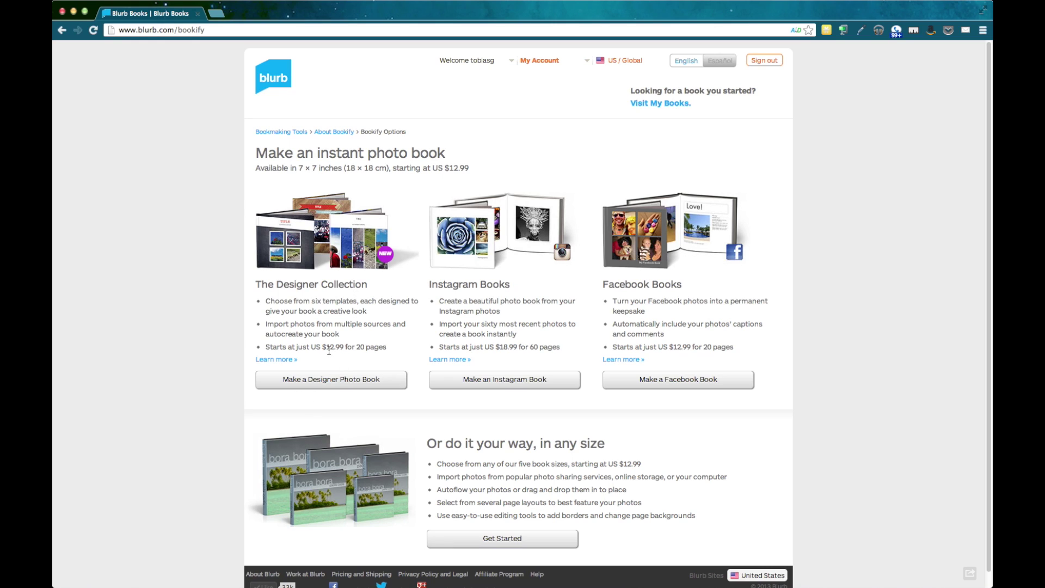
{"action": "left_click", "coordinate": [341, 380]}
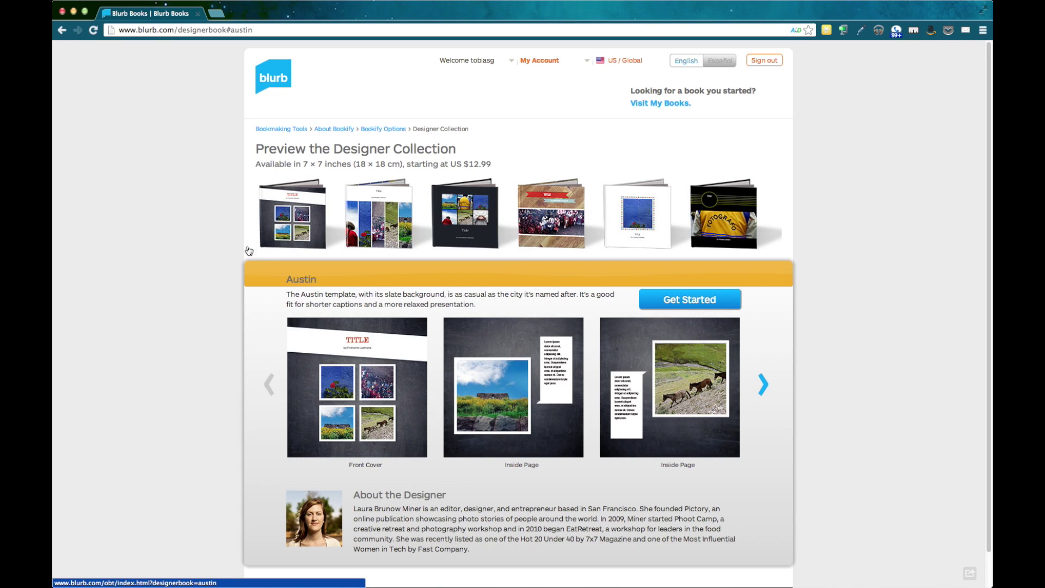
Compare the Zurich and Catalina design templates and start a new book with the Zurich template.
{"action": "left_click", "coordinate": [373, 230]}
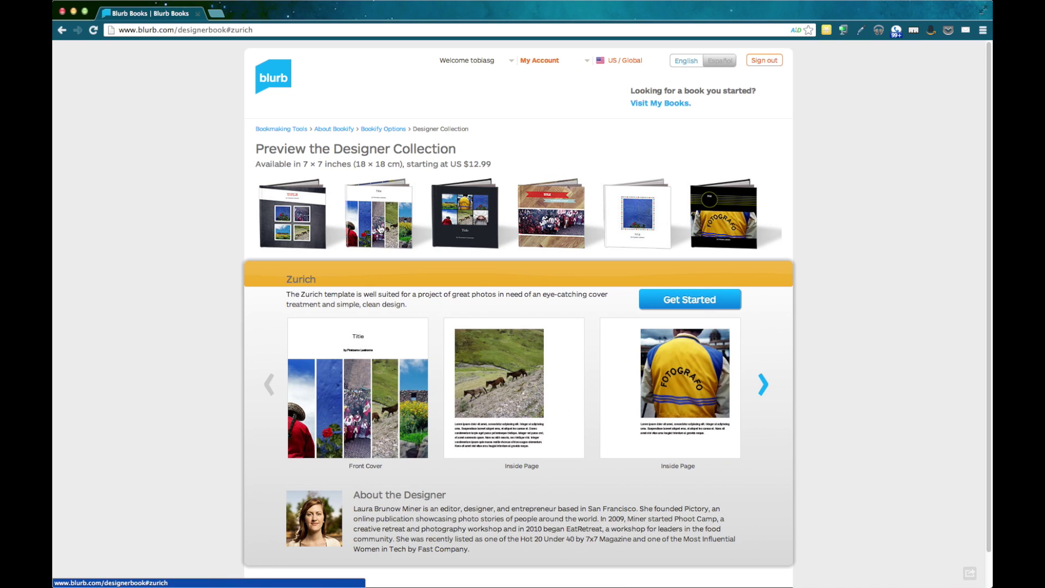
{"action": "left_click", "coordinate": [653, 226]}
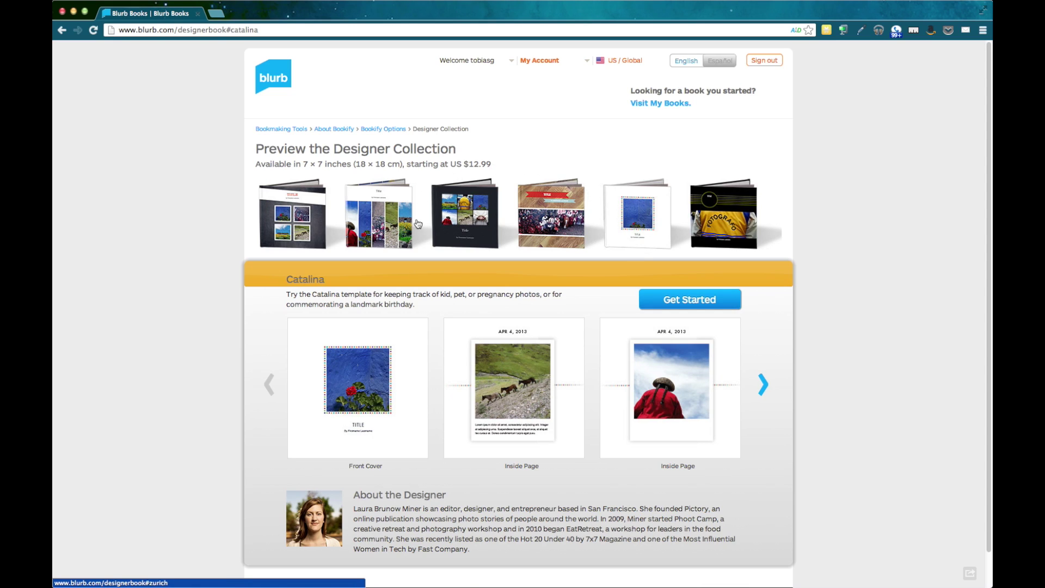
{"action": "left_click", "coordinate": [386, 231]}
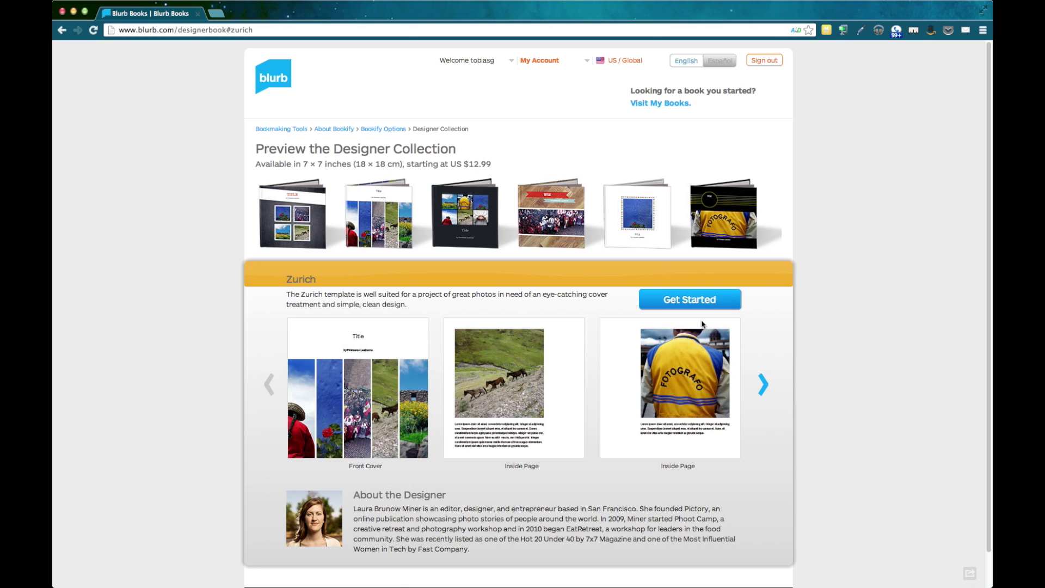
{"action": "left_click", "coordinate": [695, 303]}
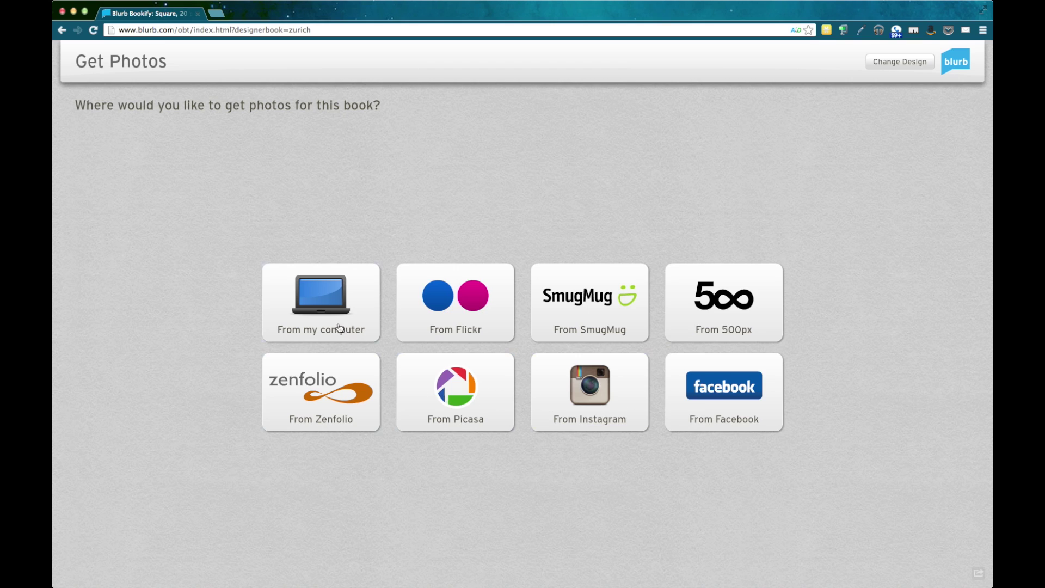
Upload all photos from the computer's CR folder except L08A9607.jpg to the book.
{"action": "left_click", "coordinate": [318, 310]}
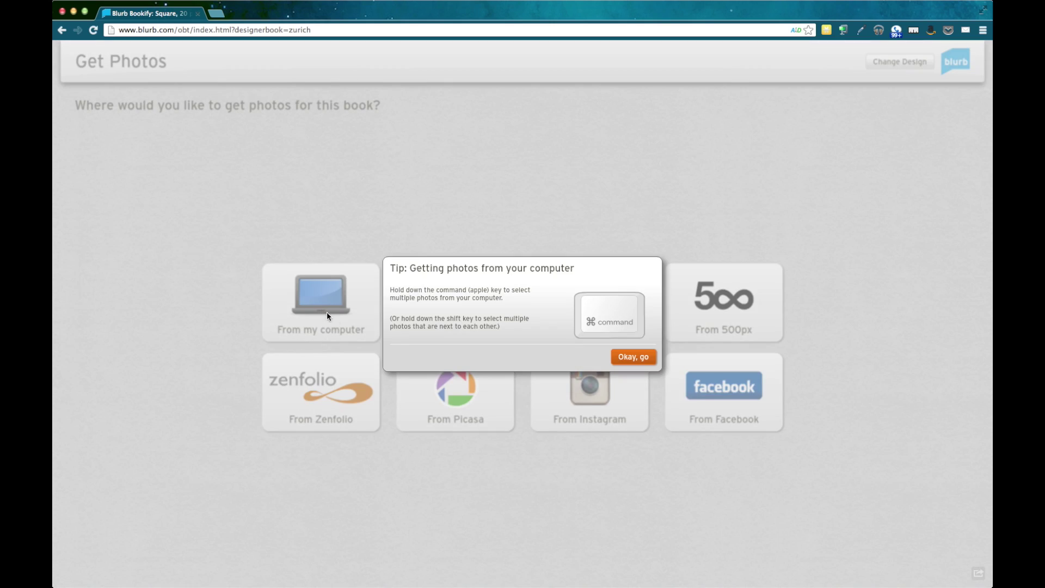
{"action": "left_click", "coordinate": [619, 354]}
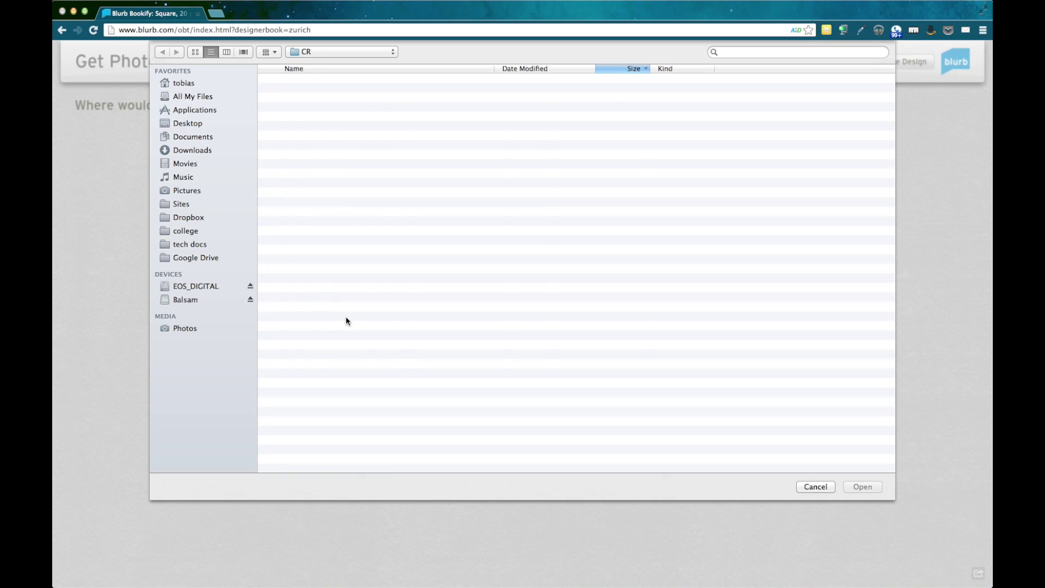
{"action": "left_click", "coordinate": [326, 205]}
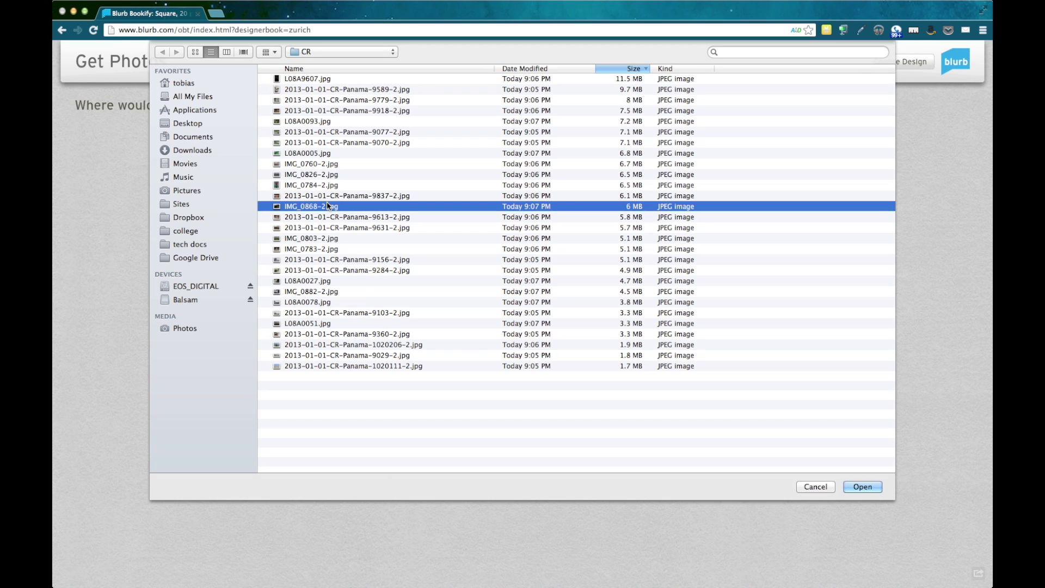
{"action": "key", "text": "super+a"}
{"action": "left_click", "coordinate": [328, 81], "text": "super"}
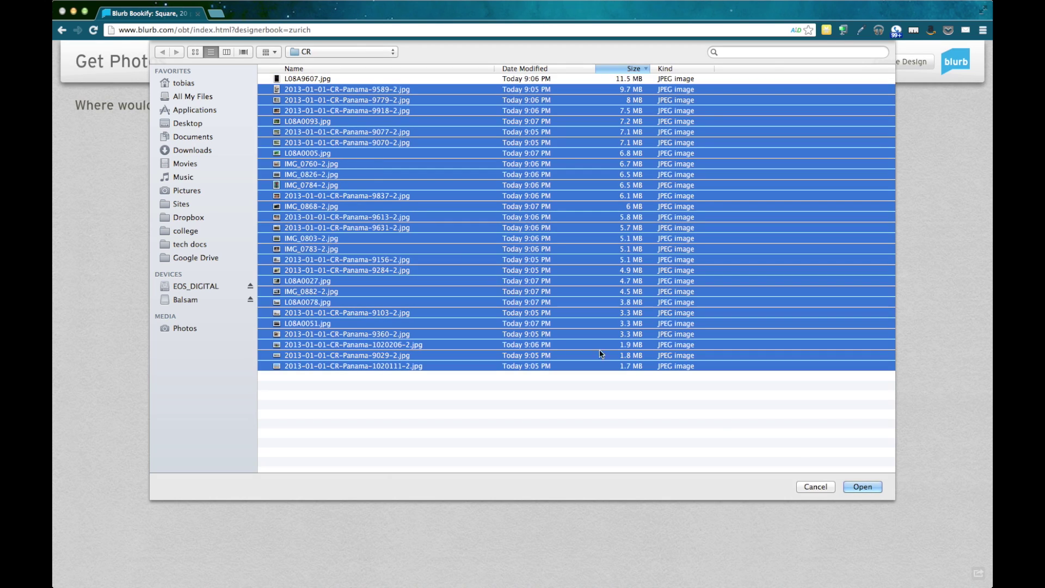
{"action": "left_click", "coordinate": [864, 487]}
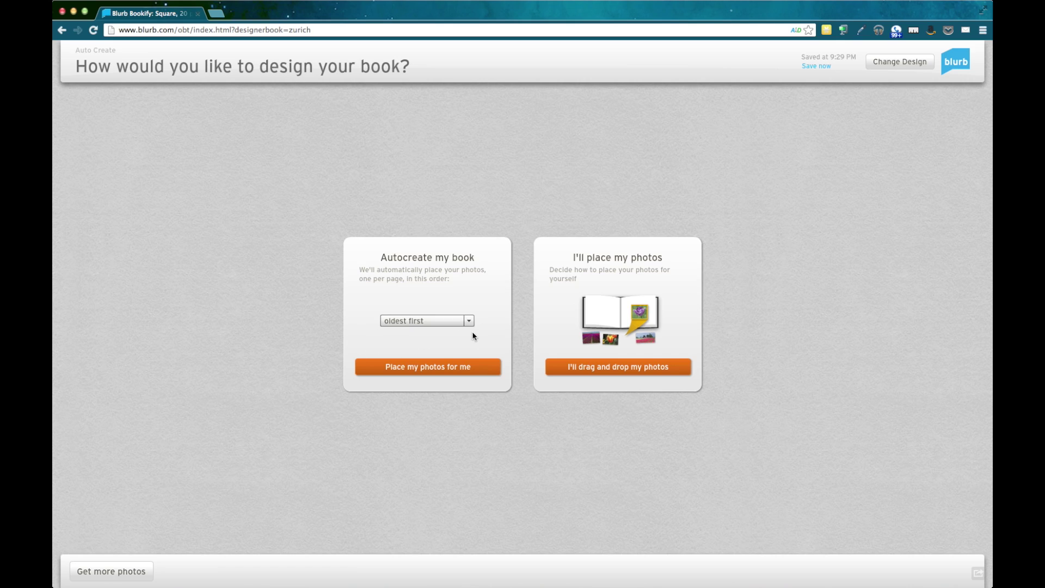
Autocreate the book with the photos placed oldest first, and open the overview for arranging its pages.
{"action": "left_click", "coordinate": [429, 368]}
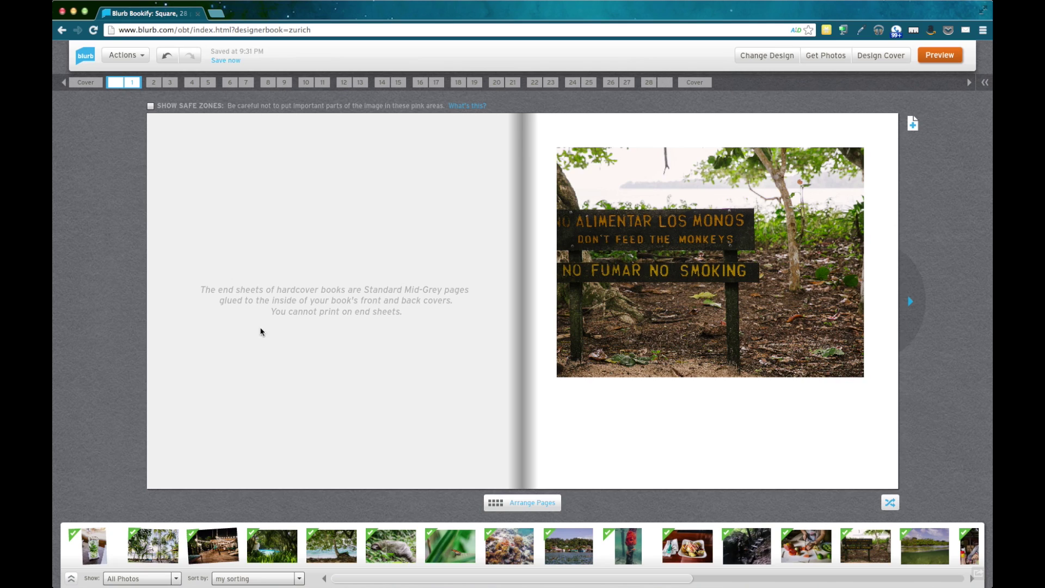
{"action": "mouse_move", "coordinate": [94, 89]}
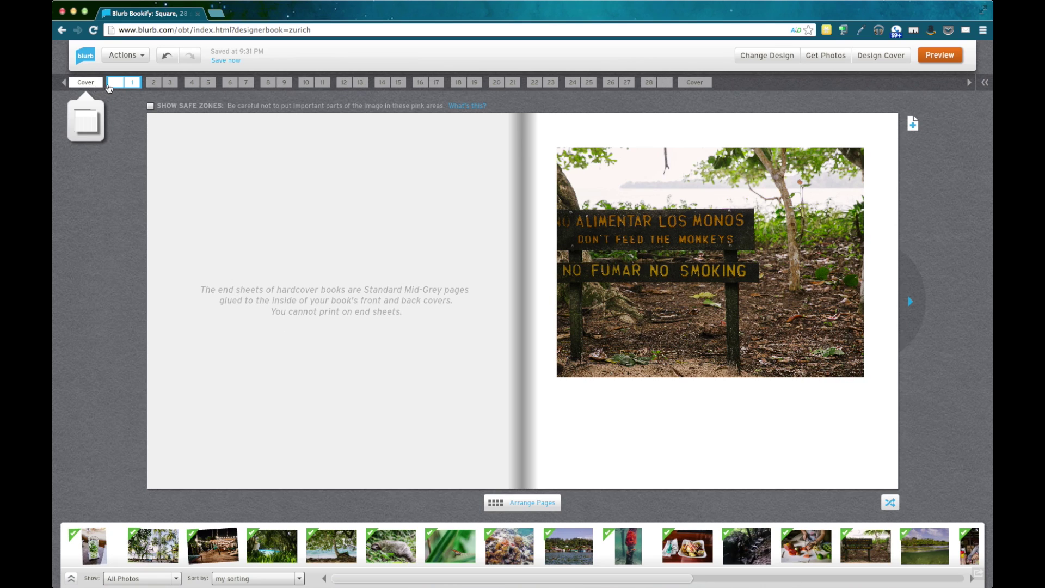
{"action": "mouse_move", "coordinate": [245, 91]}
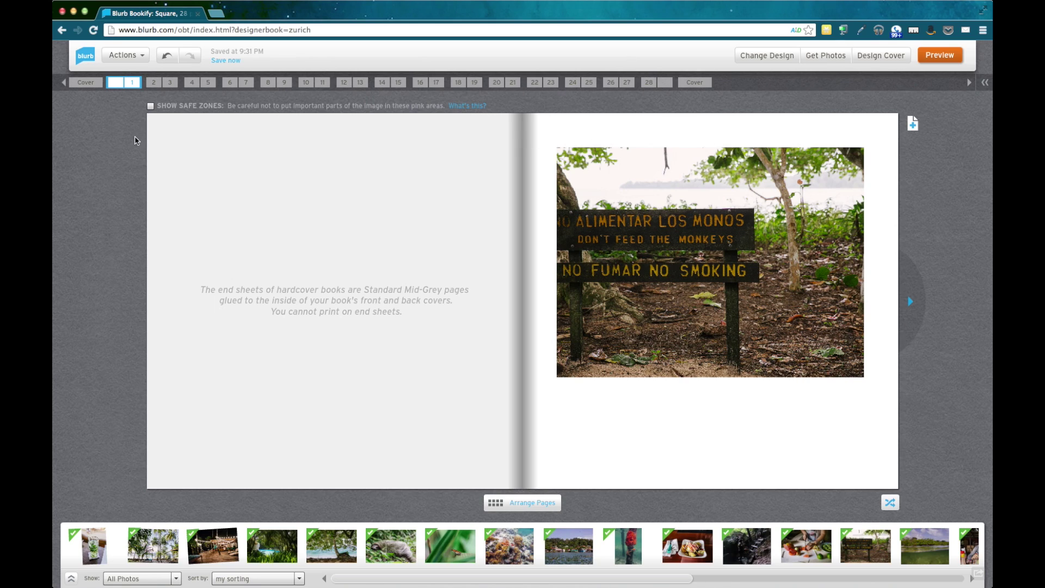
{"action": "left_click", "coordinate": [511, 503]}
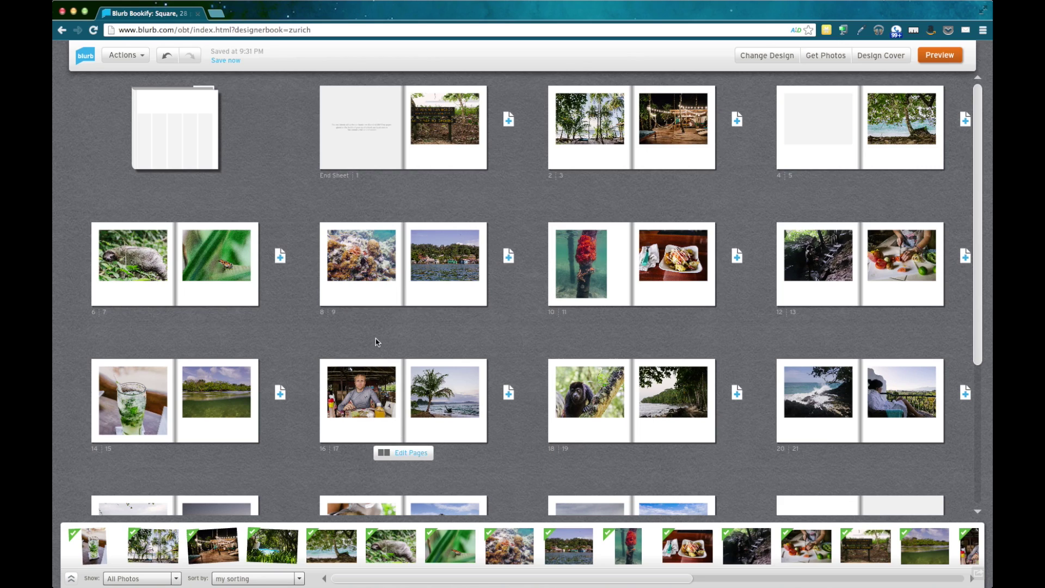
Try moving the photo on page 12 onto the facing page 13, and put it back on page 12.
{"action": "left_click", "coordinate": [818, 261]}
{"action": "left_click_drag", "start_coordinate": [826, 267], "coordinate": [857, 258]}
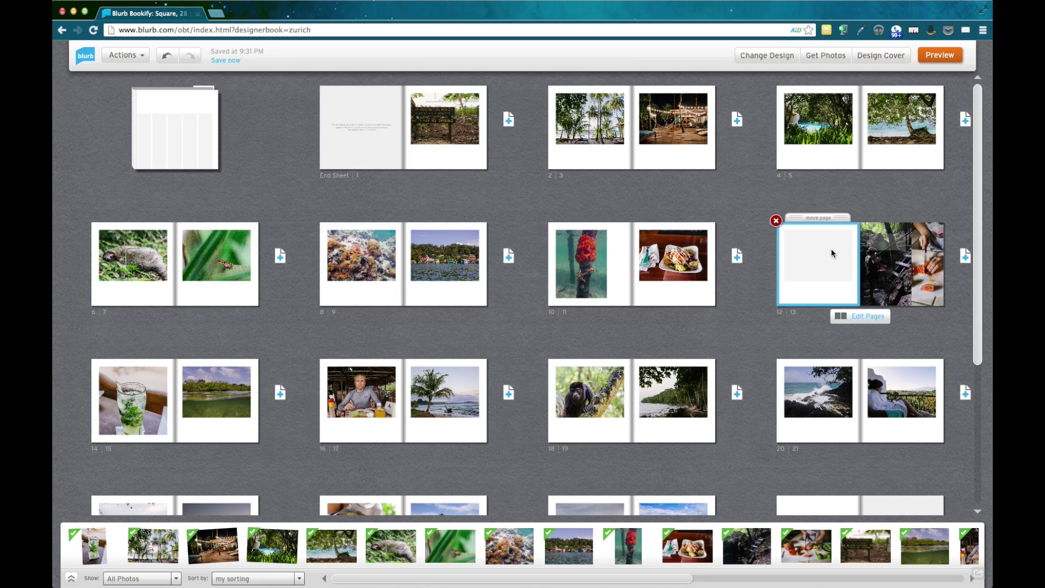
{"action": "left_click_drag", "start_coordinate": [879, 270], "coordinate": [804, 266]}
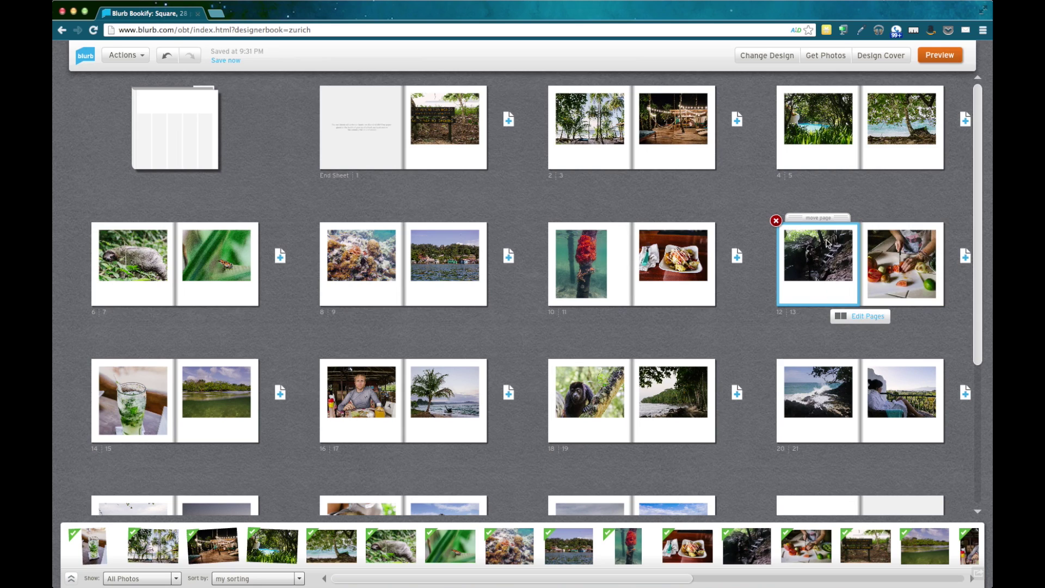
Move page 12 with the dark cave photo ahead of page 11, and select the spread of pages 10 and 11.
{"action": "mouse_move", "coordinate": [821, 221]}
{"action": "left_mouse_down"}
{"action": "mouse_move", "coordinate": [732, 218]}
{"action": "mouse_move", "coordinate": [649, 244]}
{"action": "left_mouse_up"}
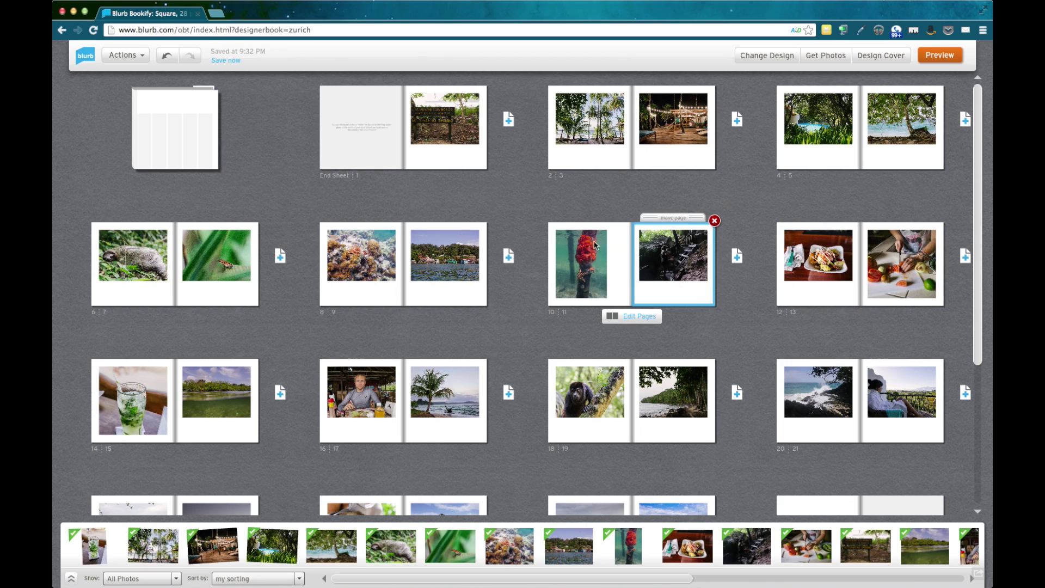
{"action": "left_click", "coordinate": [588, 276]}
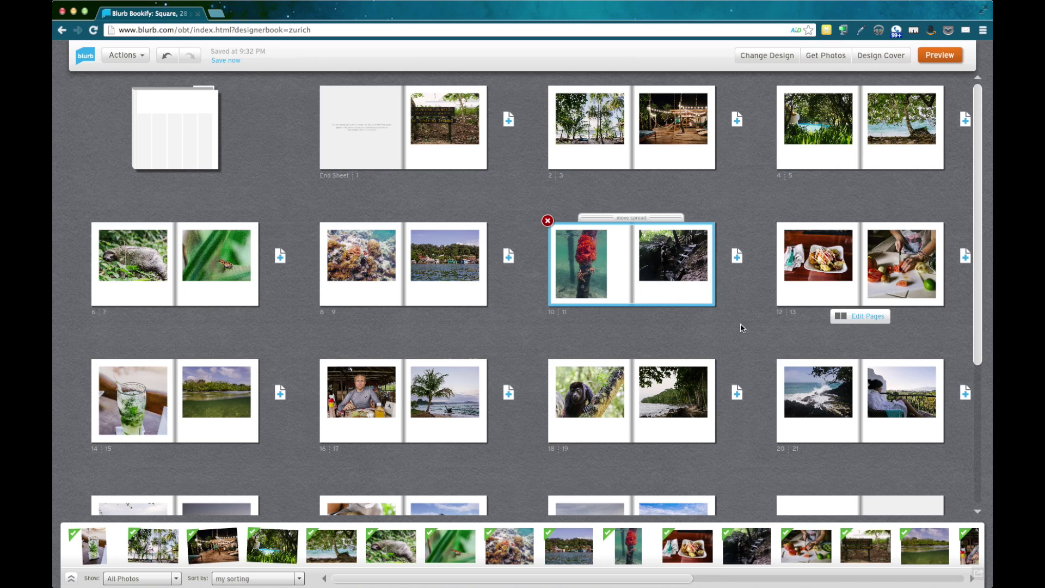
Move the spread of pages 10 and 11 ahead of pages 8 and 9, and move the monkey page to page 10.
{"action": "left_click_drag", "start_coordinate": [635, 223], "coordinate": [344, 247]}
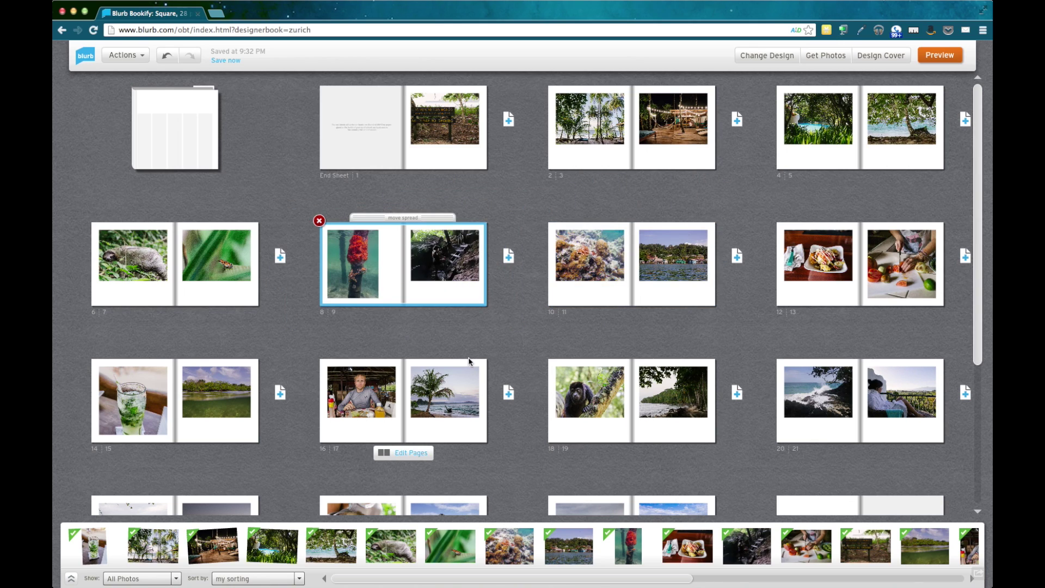
{"action": "left_click", "coordinate": [592, 403]}
{"action": "left_click_drag", "start_coordinate": [591, 361], "coordinate": [554, 241]}
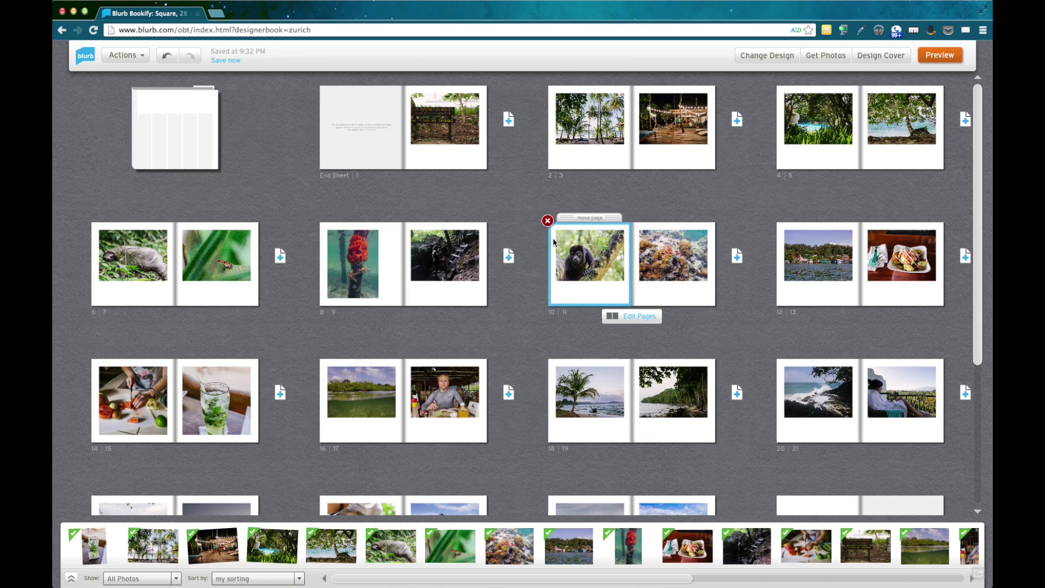
Remove the beach photo from page 27 and delete pages 26 and 27 at the end of the book.
{"action": "scroll", "coordinate": [760, 326], "scroll_direction": "down", "scroll_amount": 4}
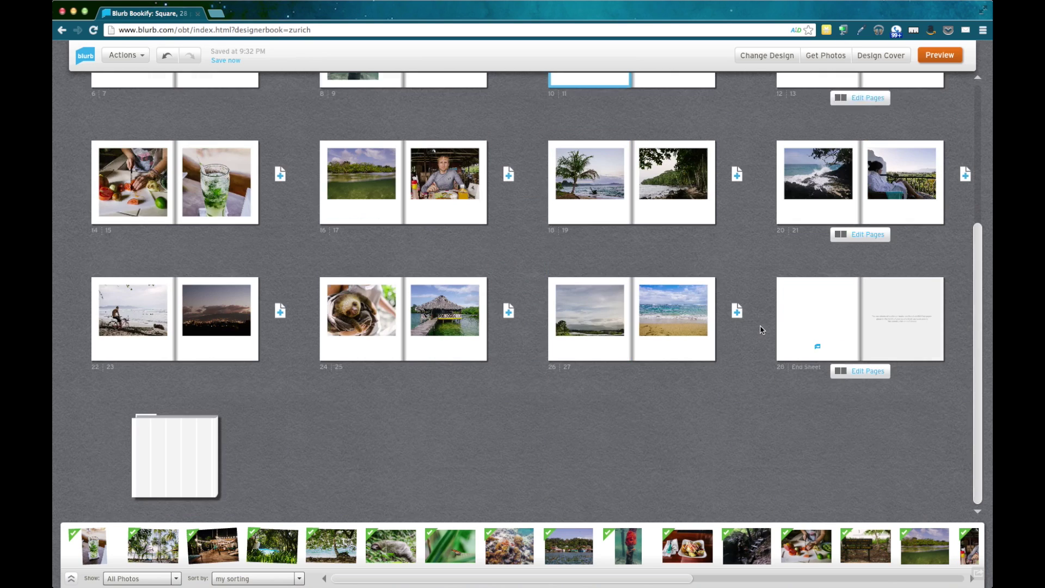
{"action": "scroll", "coordinate": [760, 325], "scroll_direction": "up", "scroll_amount": 5}
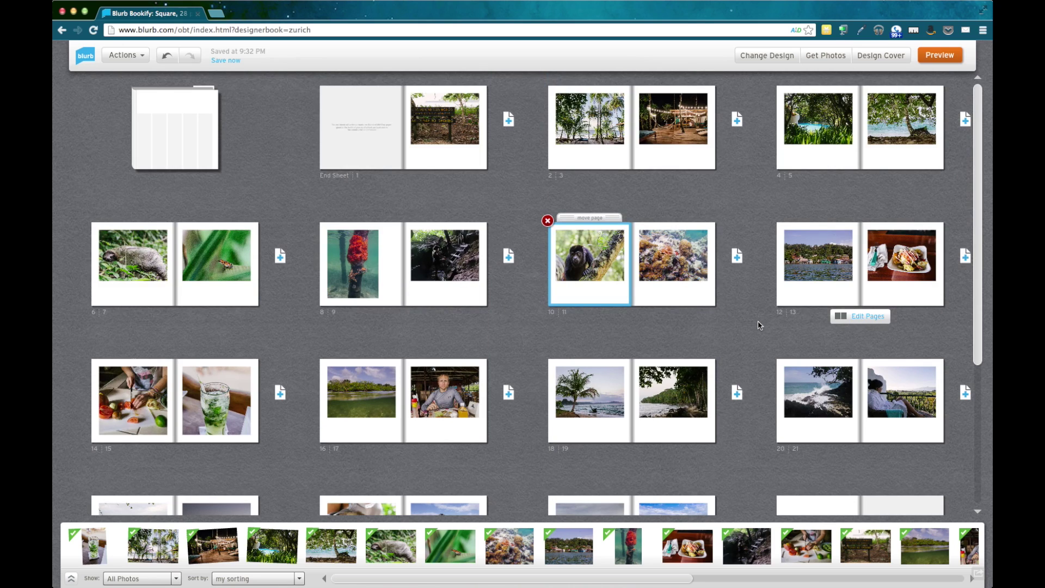
{"action": "scroll", "coordinate": [760, 325], "scroll_direction": "down", "scroll_amount": 4}
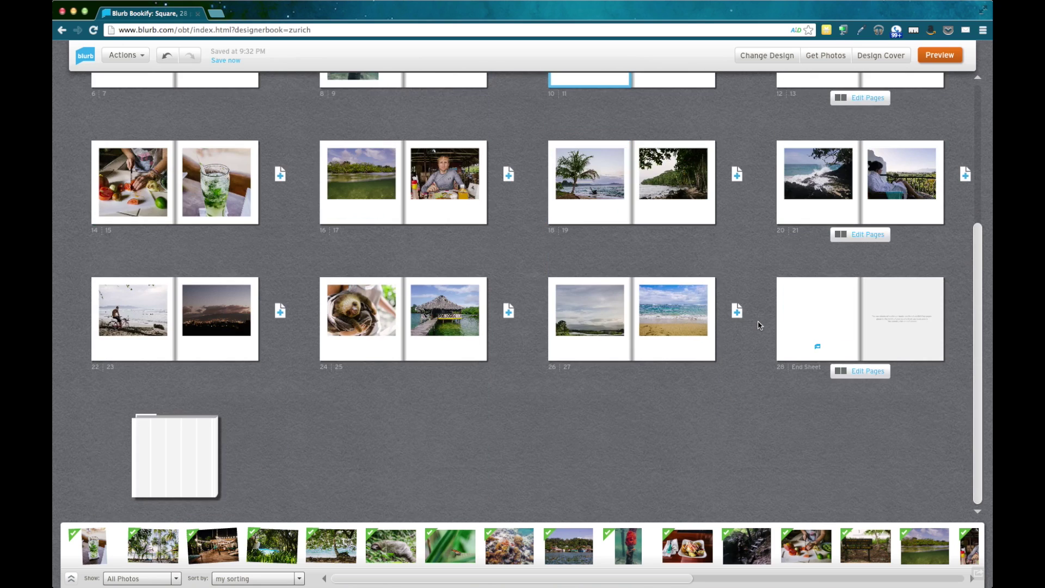
{"action": "left_click", "coordinate": [662, 319]}
{"action": "left_click", "coordinate": [714, 276]}
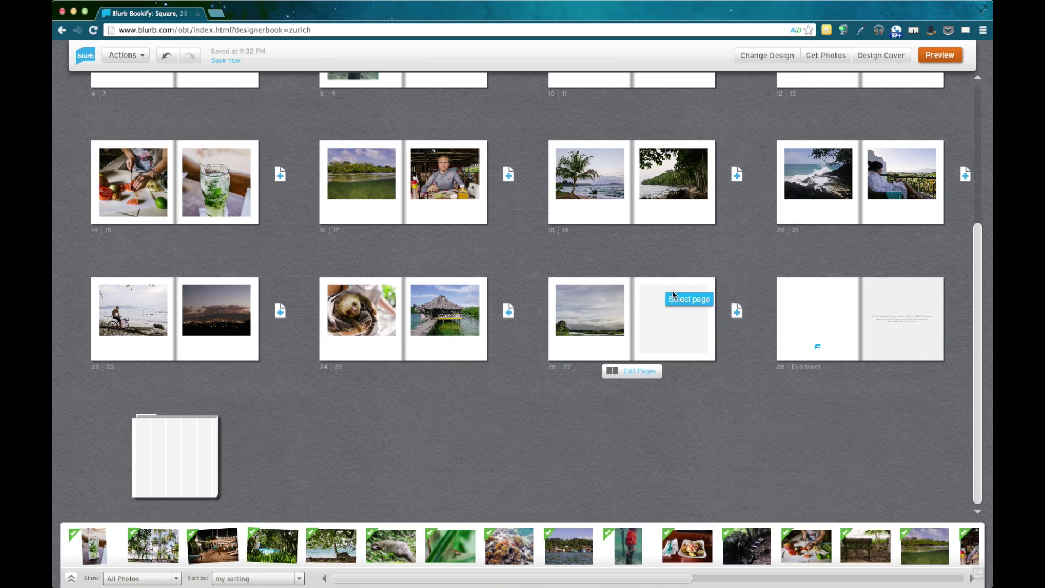
{"action": "left_click", "coordinate": [688, 306]}
{"action": "left_click", "coordinate": [716, 278]}
{"action": "left_click", "coordinate": [613, 303]}
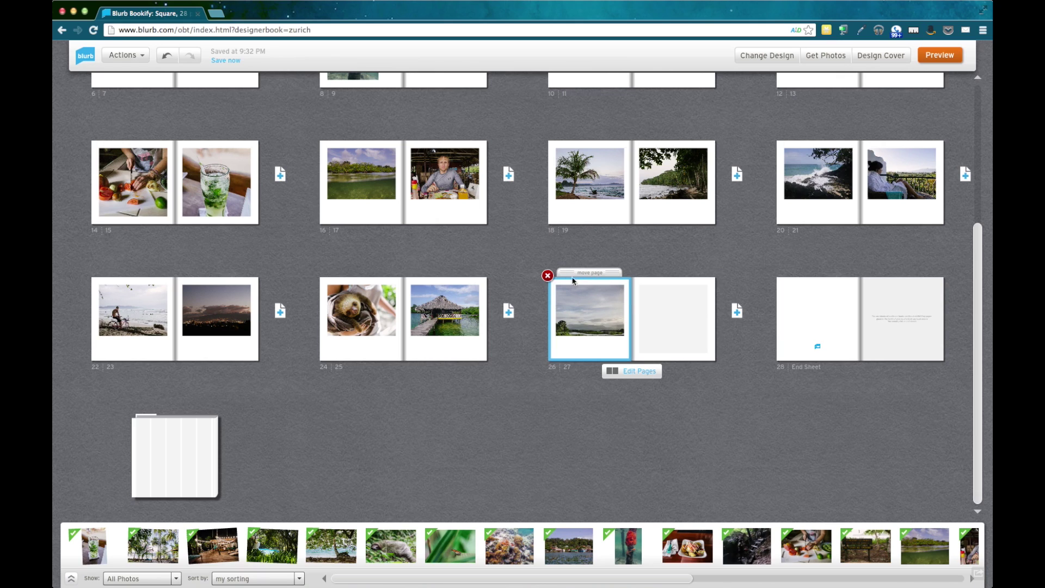
{"action": "left_click", "coordinate": [548, 275]}
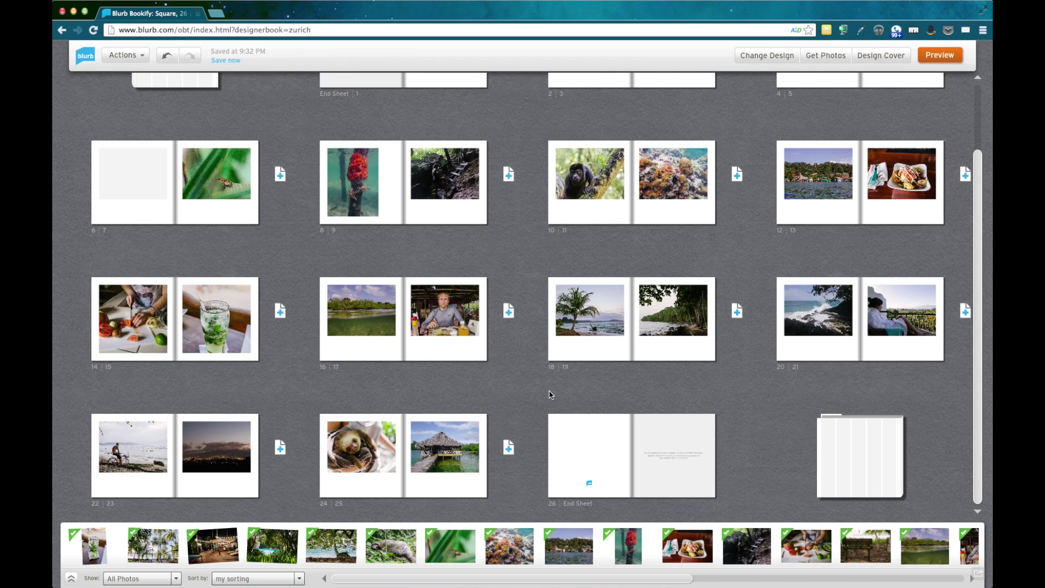
Review the page arrangement and look through the whole photo strip for photos not used in the book.
{"action": "scroll", "coordinate": [550, 394], "scroll_direction": "up", "scroll_amount": 2}
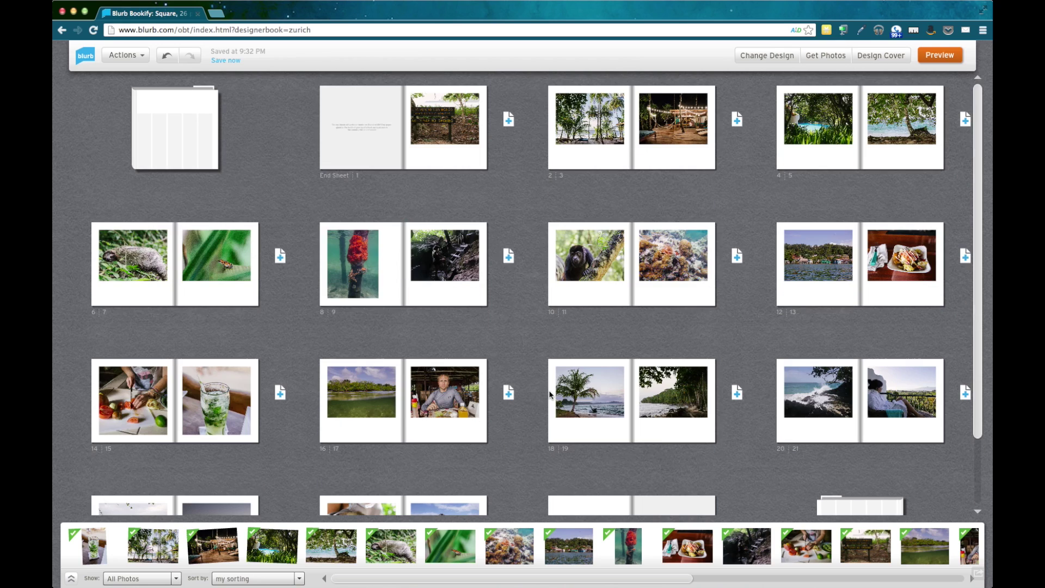
{"action": "scroll", "coordinate": [549, 394], "scroll_direction": "down", "scroll_amount": 2}
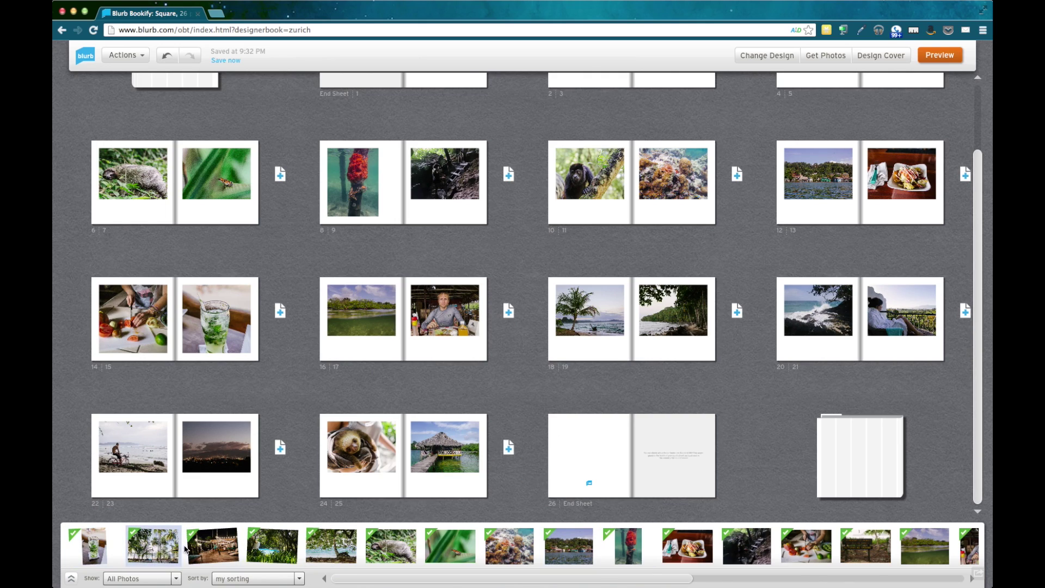
{"action": "left_click_drag", "start_coordinate": [399, 578], "coordinate": [725, 583]}
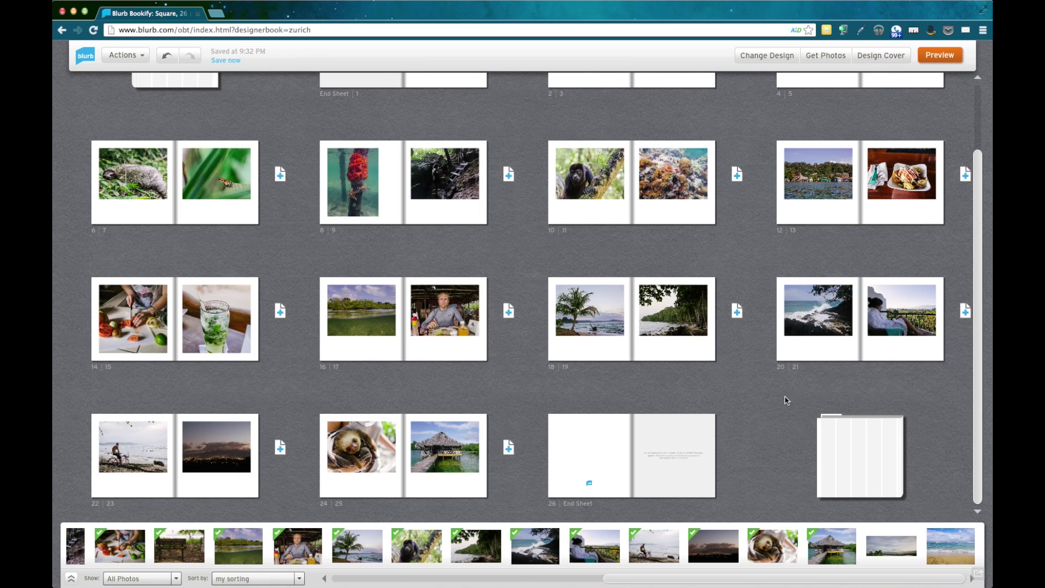
{"action": "left_click_drag", "start_coordinate": [842, 578], "coordinate": [395, 577]}
{"action": "scroll", "coordinate": [483, 310], "scroll_direction": "up", "scroll_amount": 3}
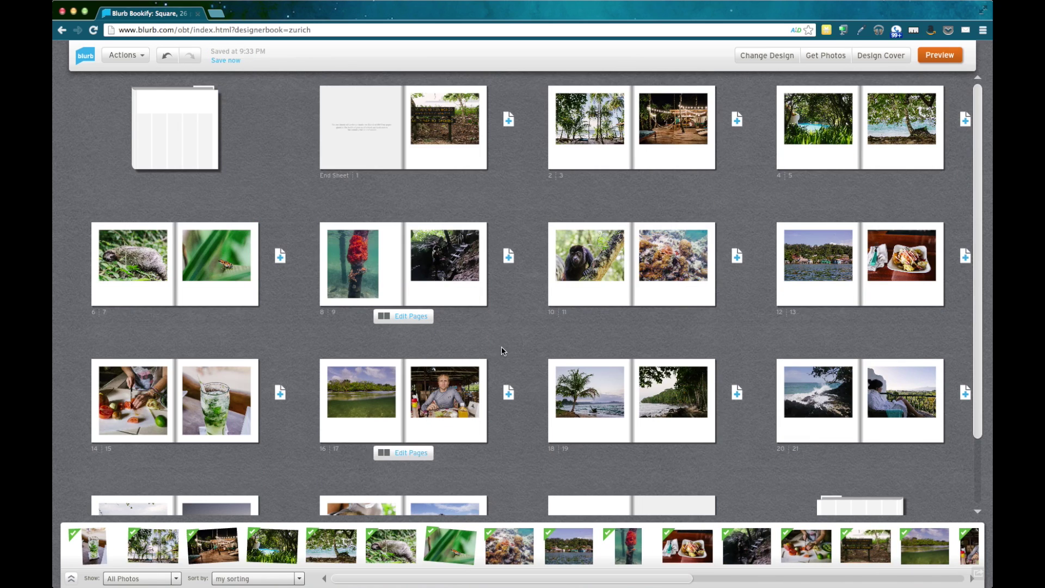
{"action": "scroll", "coordinate": [507, 257], "scroll_direction": "down", "scroll_amount": 3}
{"action": "scroll", "coordinate": [511, 260], "scroll_direction": "up", "scroll_amount": 3}
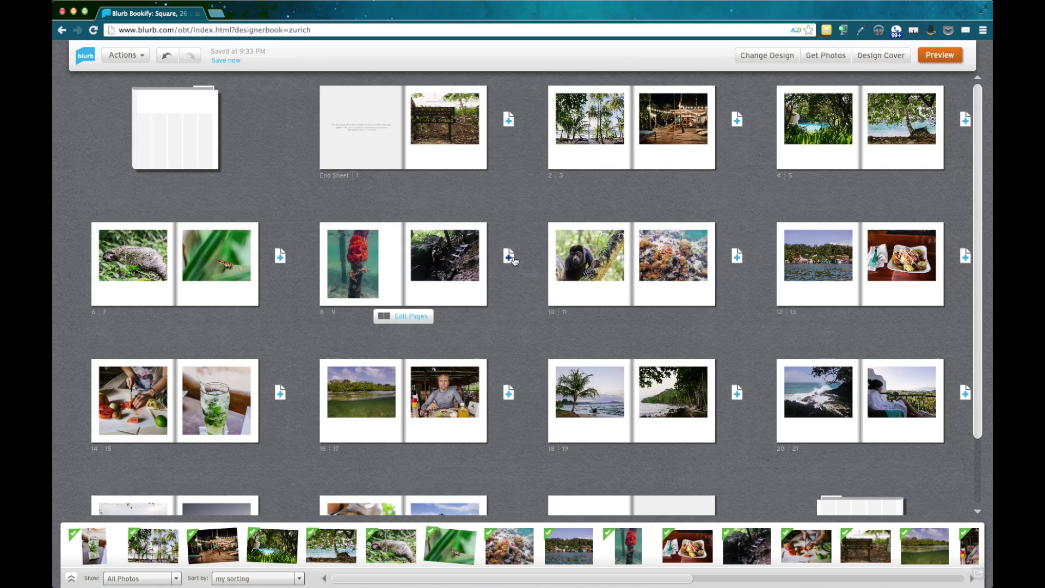
Open the cover design and fill the first three front cover slots with the waterfront houses, red underwater starfish and frog photos.
{"action": "left_click", "coordinate": [161, 145]}
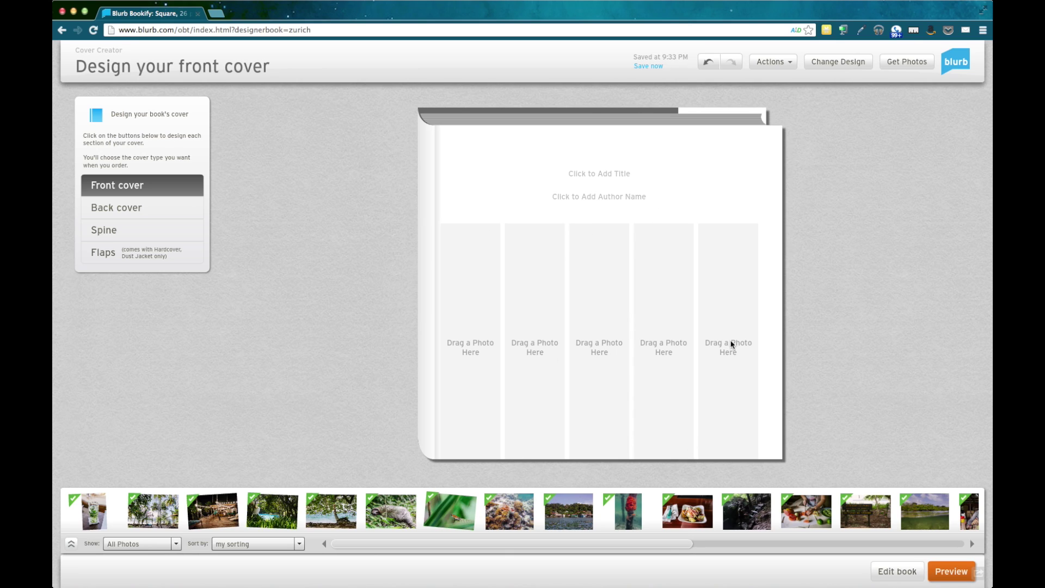
{"action": "left_click_drag", "start_coordinate": [578, 523], "coordinate": [467, 370]}
{"action": "left_click_drag", "start_coordinate": [627, 512], "coordinate": [536, 361]}
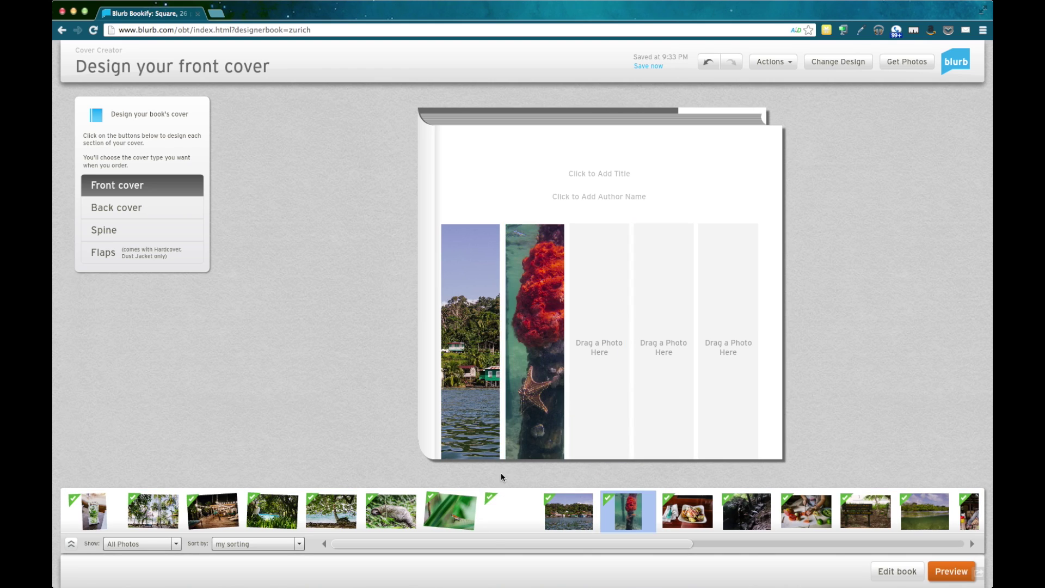
{"action": "left_click_drag", "start_coordinate": [450, 512], "coordinate": [593, 366]}
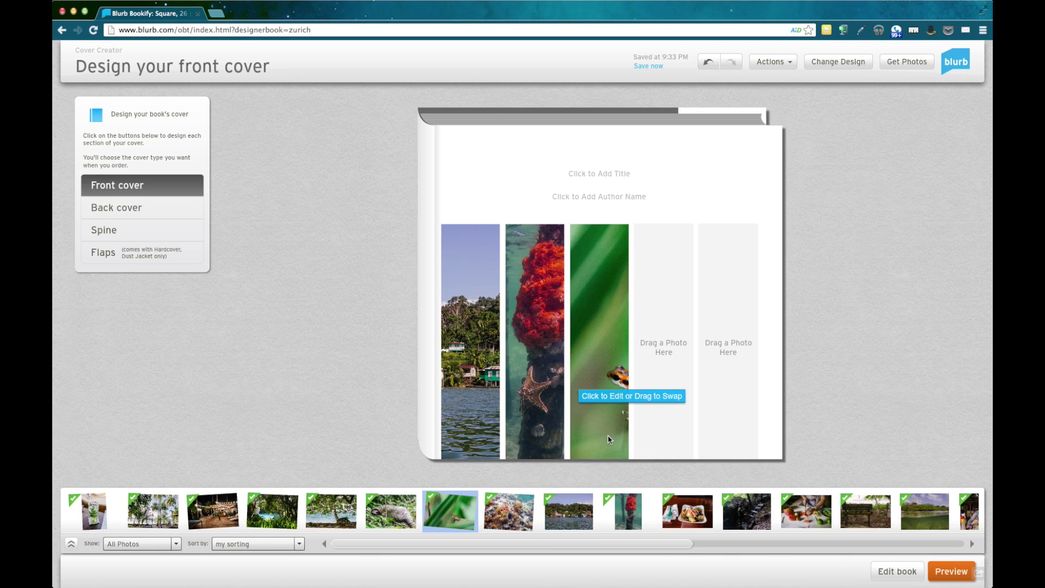
Place the frog photo in the fourth and fifth front cover slots, repositioning it so the image continues across the strips.
{"action": "left_click_drag", "start_coordinate": [459, 515], "coordinate": [683, 367]}
{"action": "left_click_drag", "start_coordinate": [660, 420], "coordinate": [659, 422]}
{"action": "left_click", "coordinate": [658, 421]}
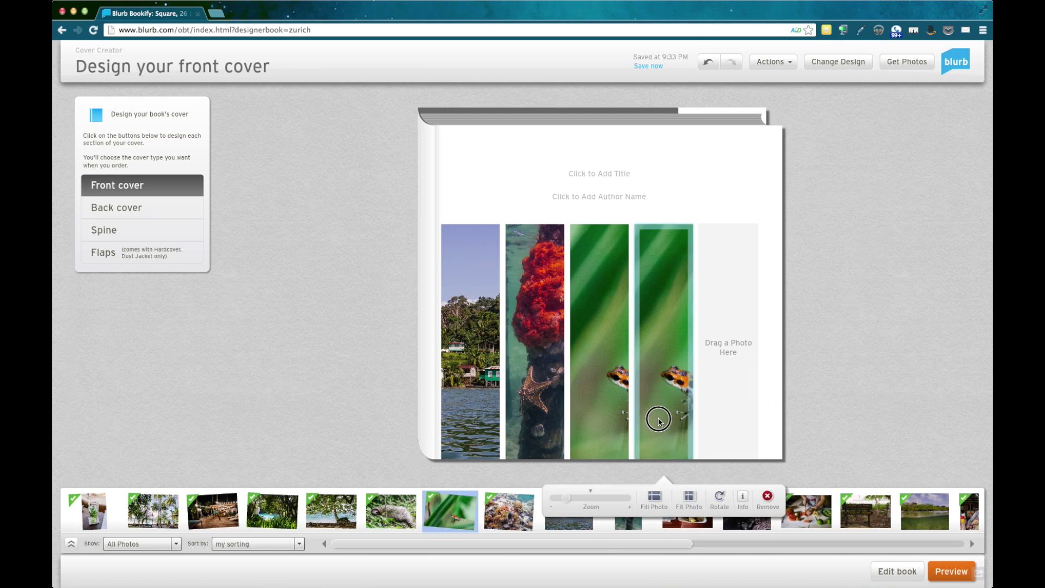
{"action": "left_click_drag", "start_coordinate": [660, 420], "coordinate": [656, 416]}
{"action": "left_click", "coordinate": [795, 406]}
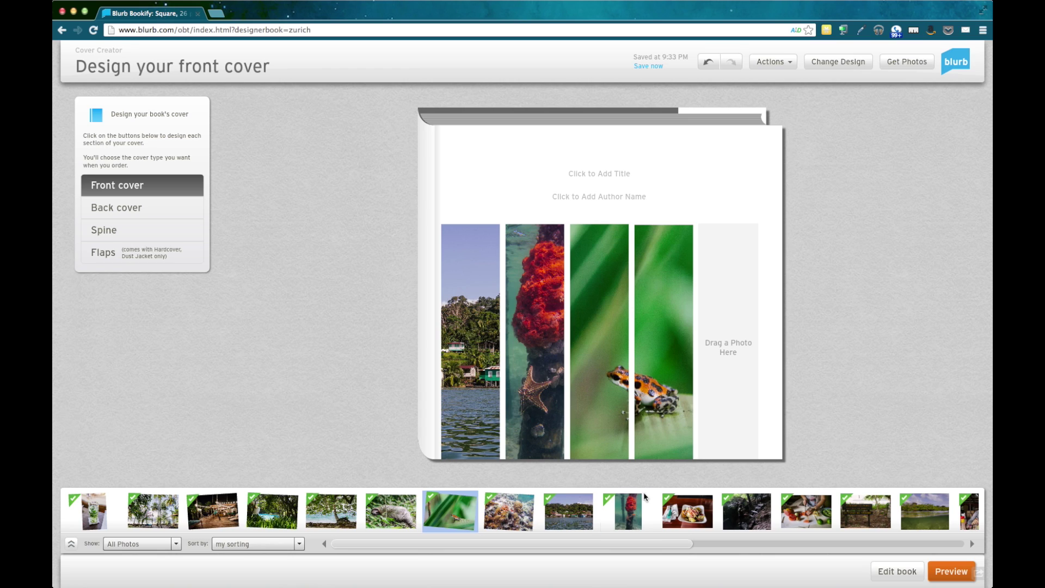
{"action": "left_click_drag", "start_coordinate": [451, 510], "coordinate": [721, 414]}
{"action": "left_click", "coordinate": [737, 420]}
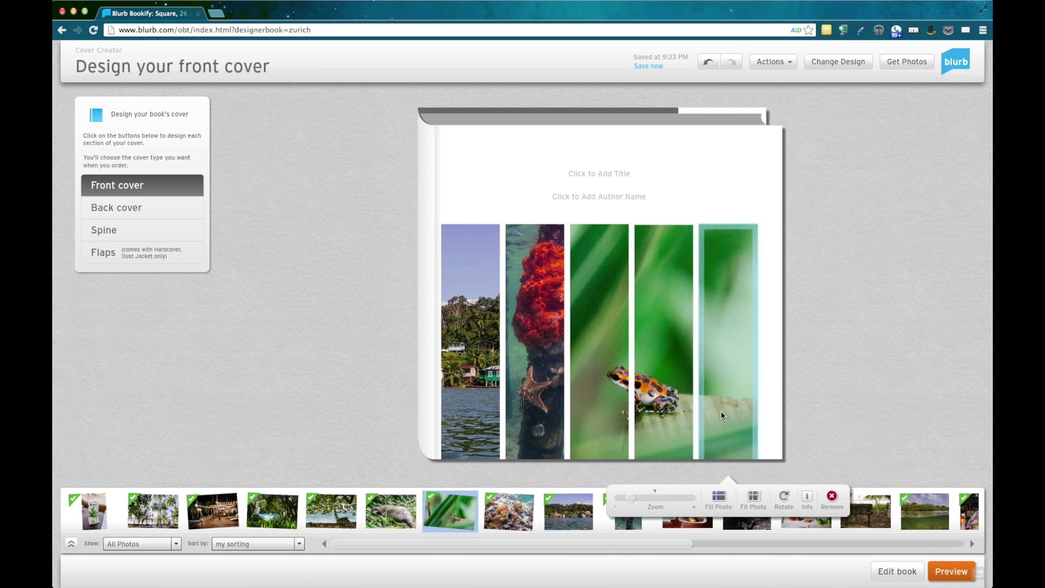
{"action": "left_click", "coordinate": [796, 387]}
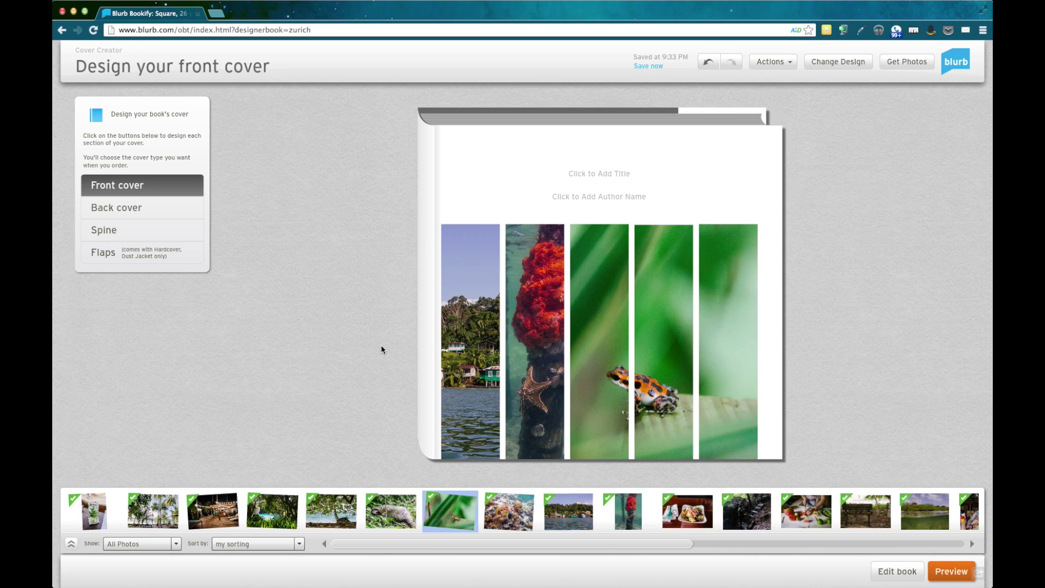
Enter "Adventures in Costa Rica" as the front cover title and leave the author name empty.
{"action": "left_click", "coordinate": [596, 174]}
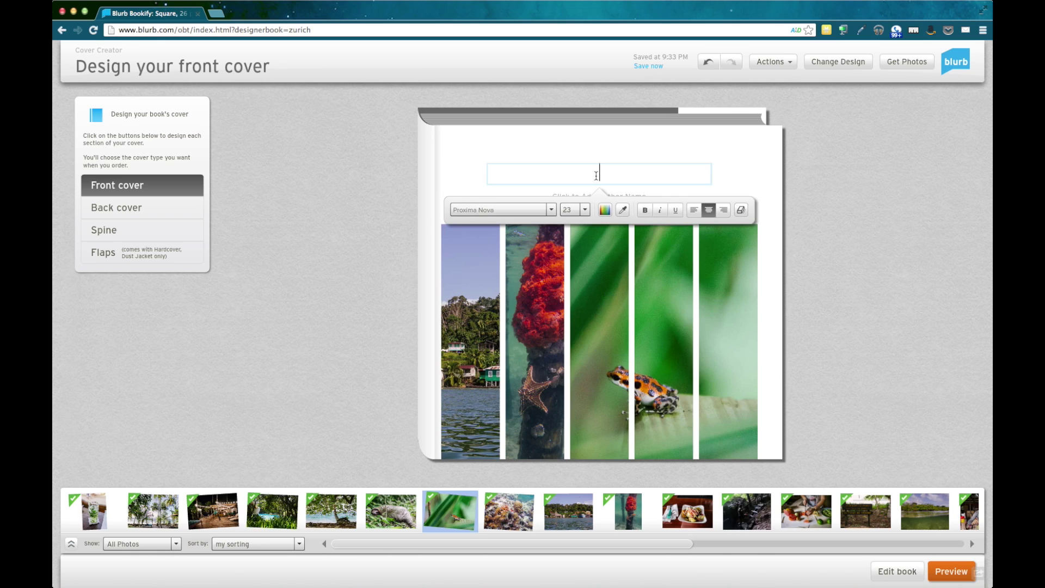
{"action": "type", "text": "Adevntures in"}
{"action": "key", "text": "BackSpace"}
{"action": "key", "text": "BackSpace"}
{"action": "key", "text": "BackSpace"}
{"action": "key", "text": "BackSpace"}
{"action": "key", "text": "BackSpace"}
{"action": "key", "text": "BackSpace"}
{"action": "key", "text": "BackSpace"}
{"action": "key", "text": "BackSpace"}
{"action": "key", "text": "BackSpace"}
{"action": "key", "text": "BackSpace"}
{"action": "key", "text": "BackSpace"}
{"action": "type", "text": "ventures"}
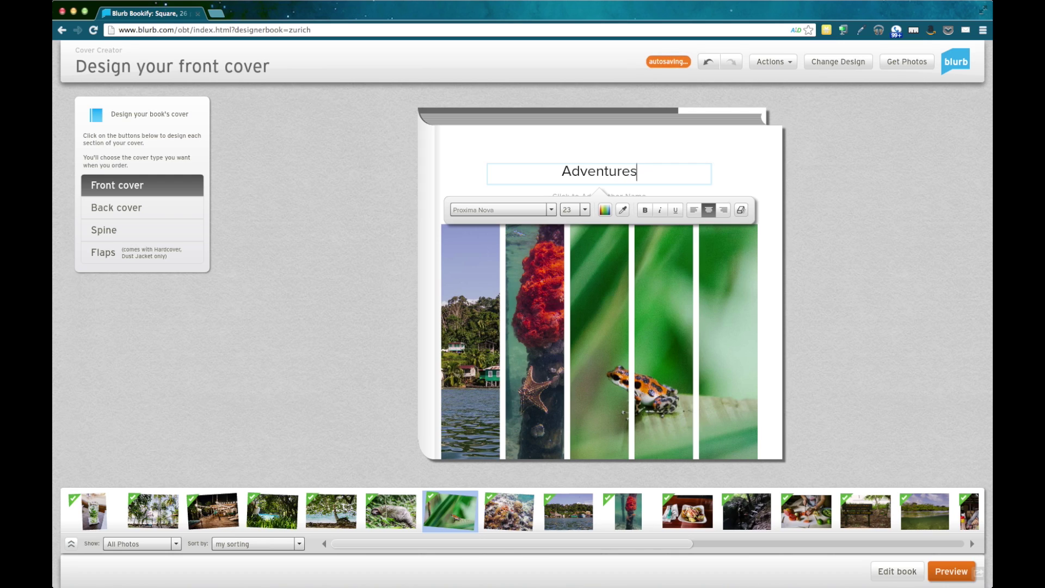
{"action": "type", "text": " in Costa Rica"}
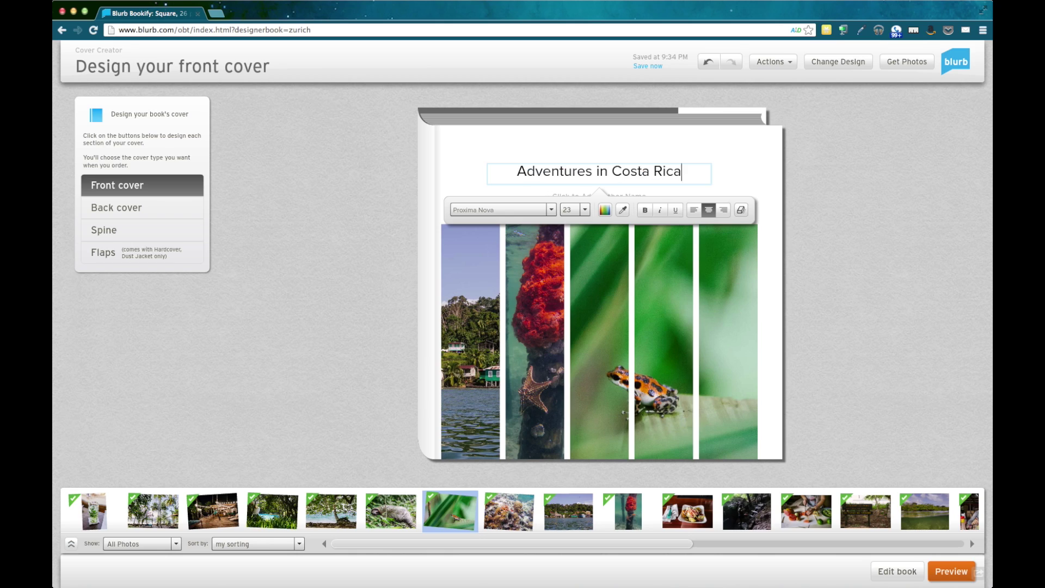
{"action": "left_click", "coordinate": [736, 181]}
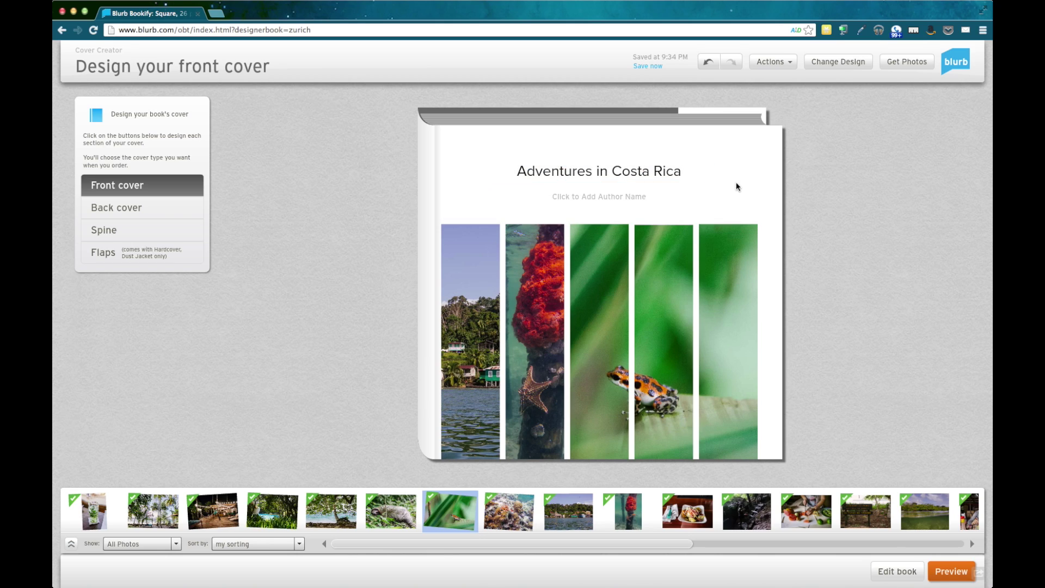
{"action": "left_click", "coordinate": [591, 199]}
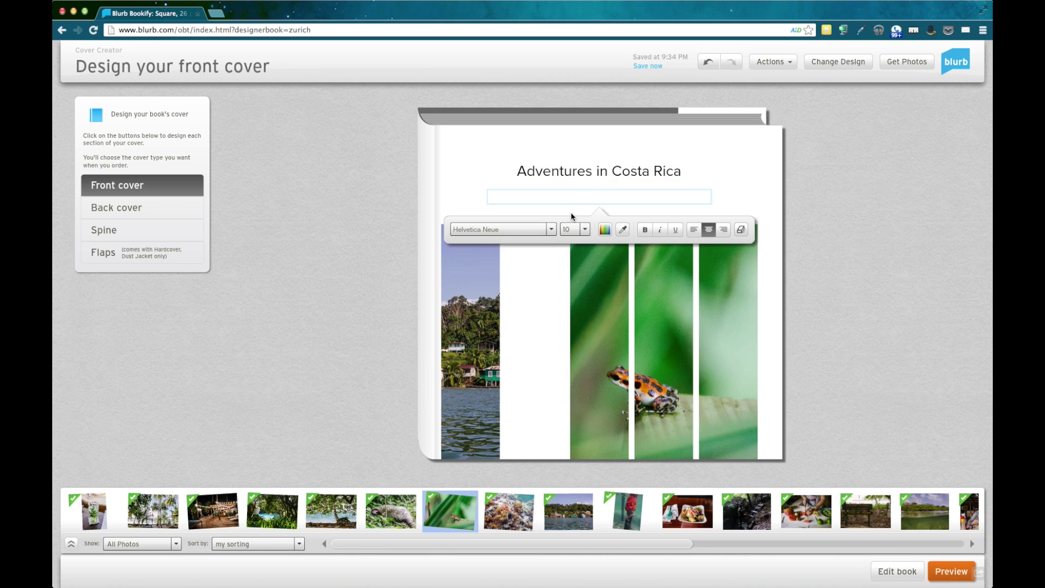
{"action": "left_click", "coordinate": [443, 173]}
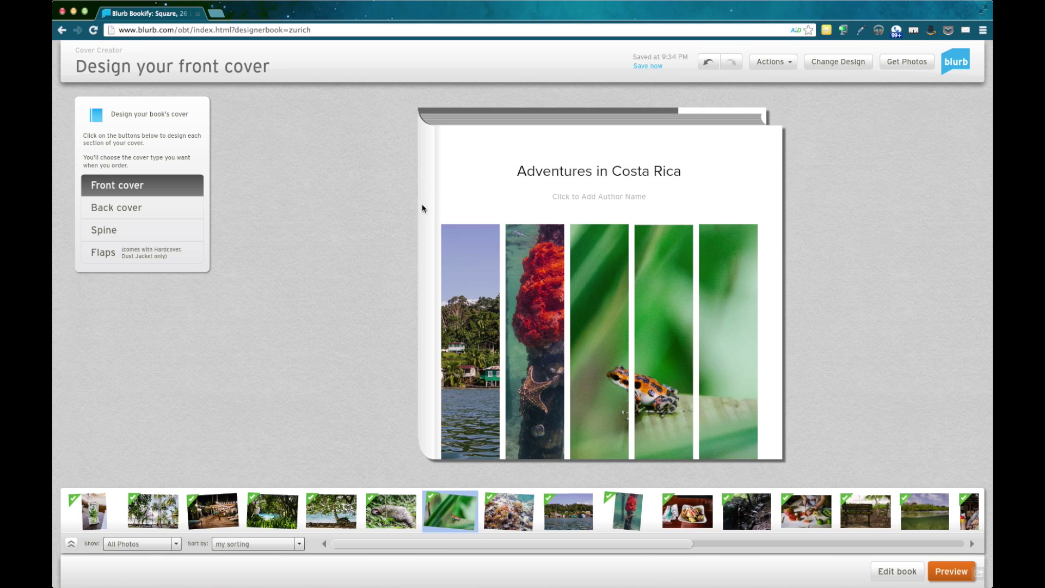
Fill the five back cover slots with the night deck, palm tree, sloth, tomato cutting and lagoon photos, centring the sloth's face in its strip.
{"action": "left_click", "coordinate": [131, 214]}
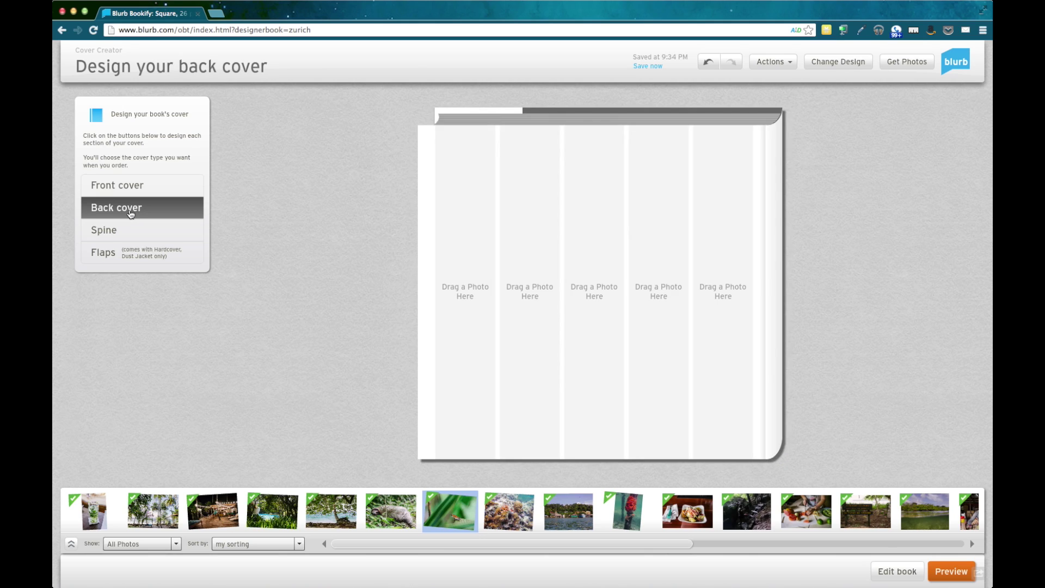
{"action": "left_click_drag", "start_coordinate": [212, 510], "coordinate": [478, 311]}
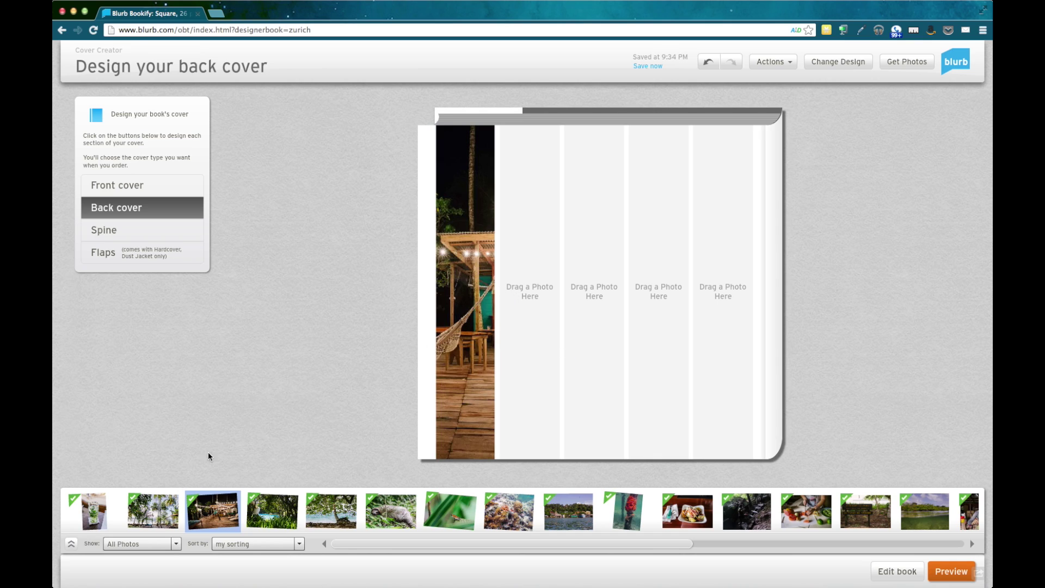
{"action": "left_click_drag", "start_coordinate": [162, 515], "coordinate": [550, 338]}
{"action": "left_click_drag", "start_coordinate": [404, 502], "coordinate": [581, 363]}
{"action": "left_click_drag", "start_coordinate": [792, 517], "coordinate": [672, 395]}
{"action": "left_click", "coordinate": [591, 333]}
{"action": "left_click_drag", "start_coordinate": [591, 333], "coordinate": [682, 330]}
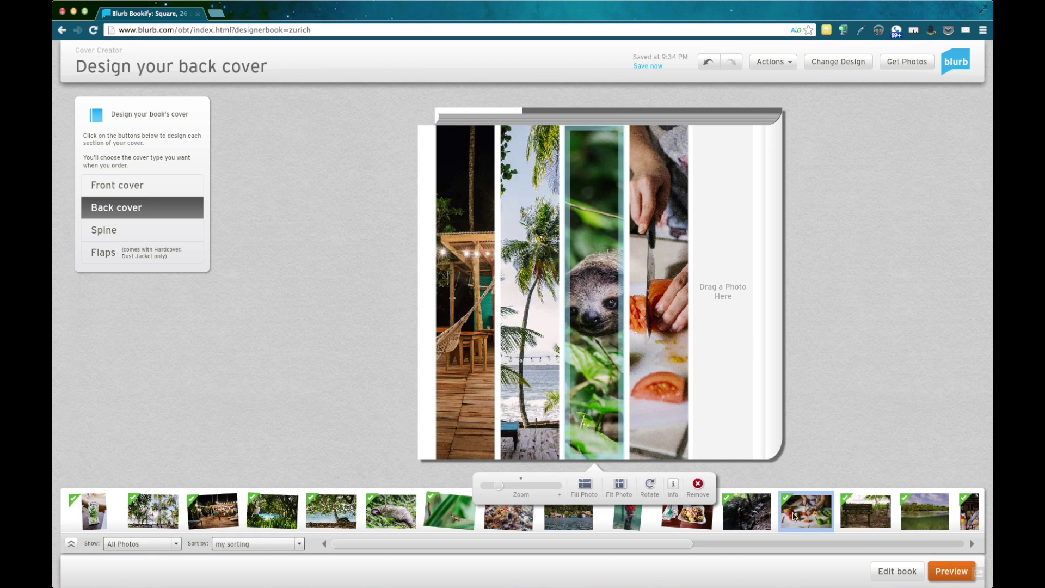
{"action": "left_click_drag", "start_coordinate": [924, 511], "coordinate": [711, 356]}
{"action": "left_click_drag", "start_coordinate": [770, 401], "coordinate": [728, 373]}
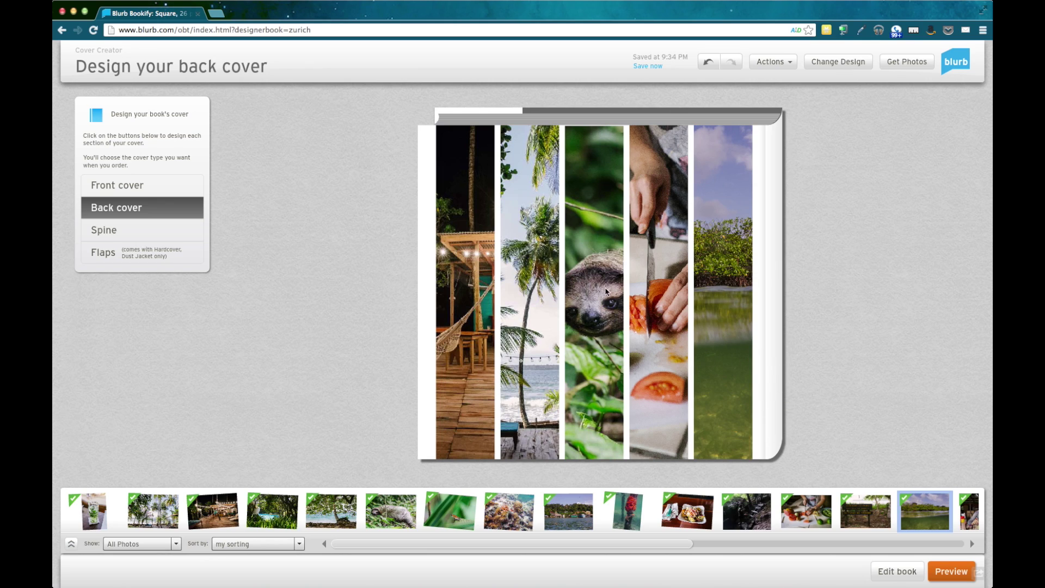
Look over the spine and flaps of the cover, and review the book in the page arrangement overview.
{"action": "left_click", "coordinate": [140, 233]}
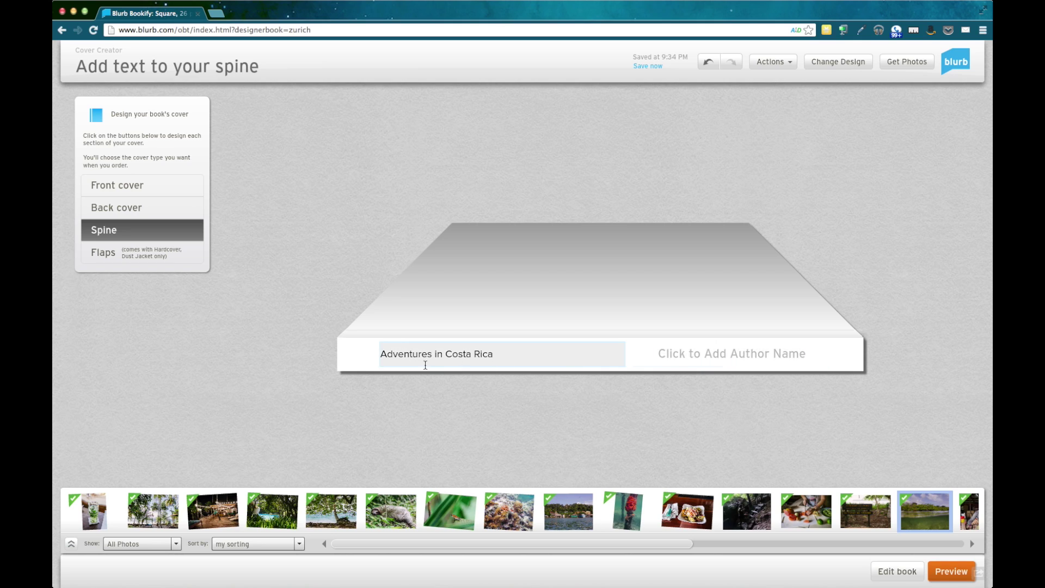
{"action": "left_click", "coordinate": [146, 259]}
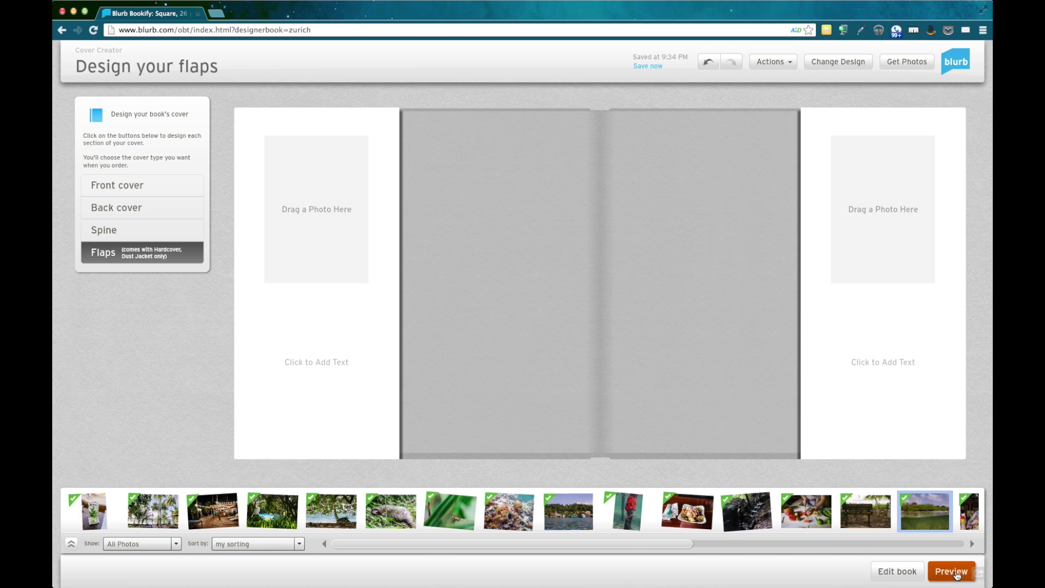
{"action": "left_click", "coordinate": [893, 569]}
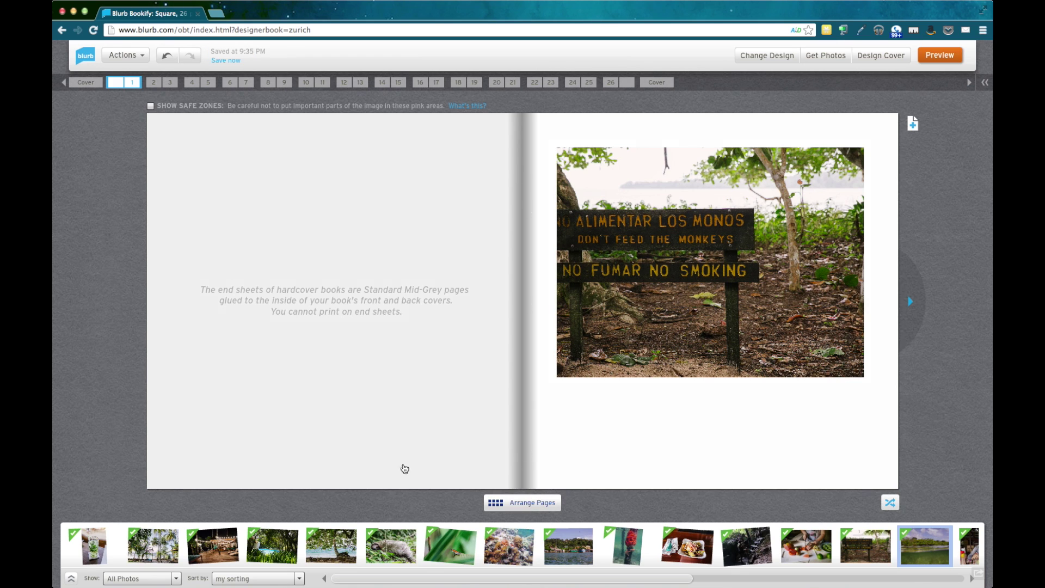
{"action": "left_click", "coordinate": [504, 502]}
{"action": "scroll", "coordinate": [536, 325], "scroll_direction": "down", "scroll_amount": 3}
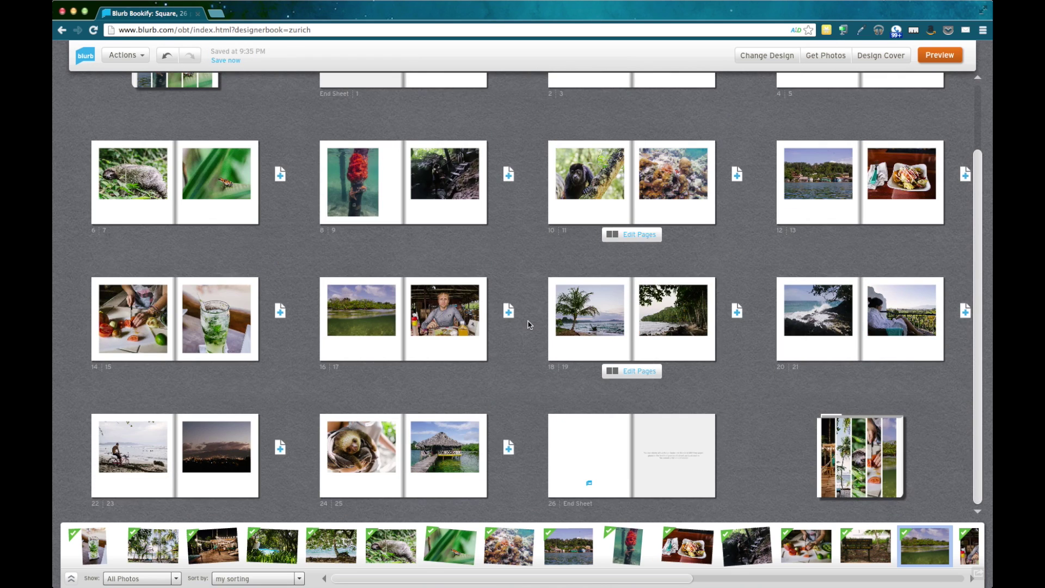
{"action": "scroll", "coordinate": [527, 325], "scroll_direction": "up", "scroll_amount": 2}
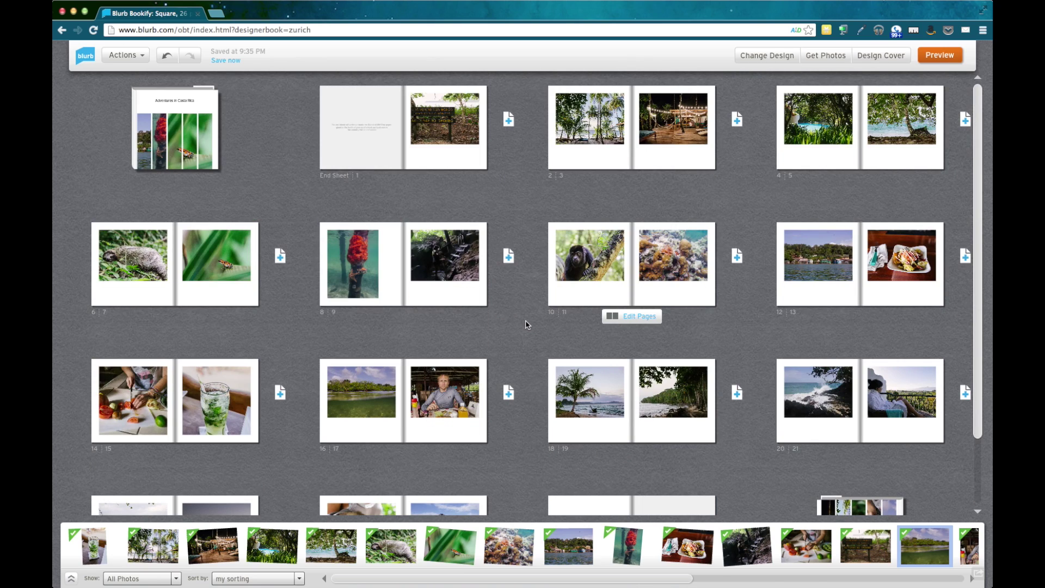
{"action": "scroll", "coordinate": [631, 419], "scroll_direction": "down", "scroll_amount": 2}
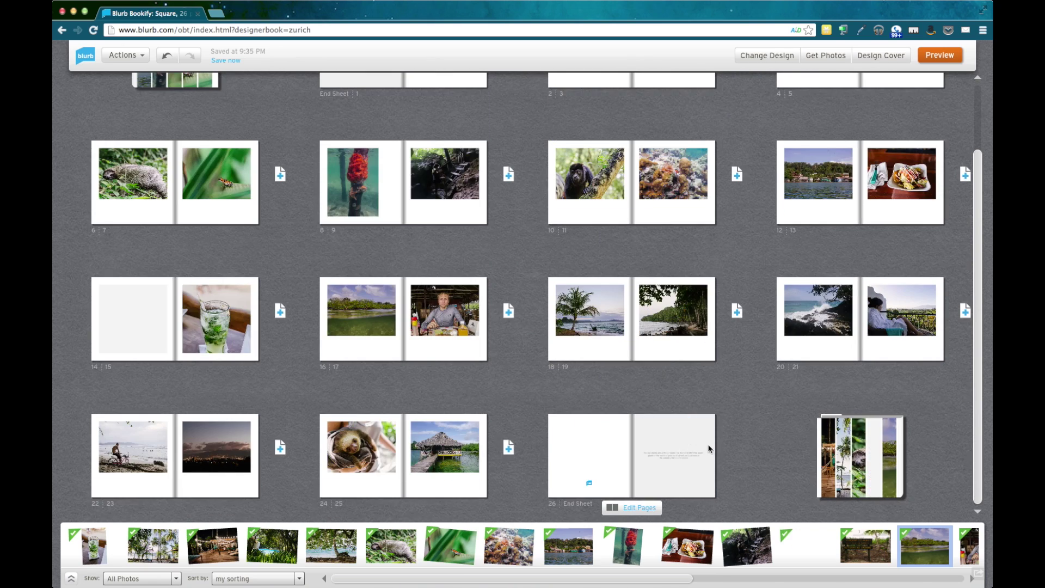
{"action": "scroll", "coordinate": [768, 464], "scroll_direction": "up", "scroll_amount": 2}
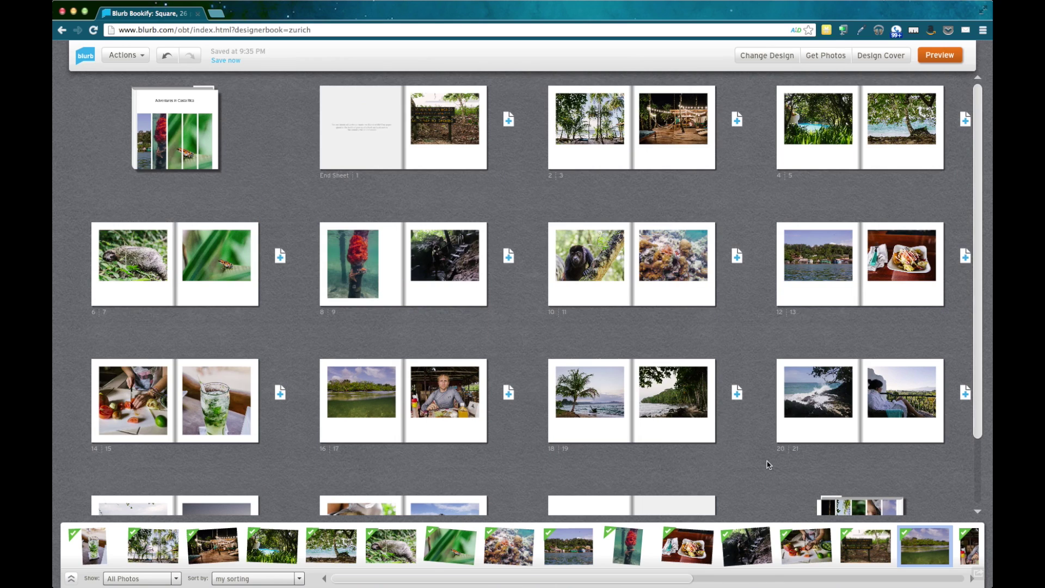
{"action": "scroll", "coordinate": [768, 463], "scroll_direction": "down", "scroll_amount": 2}
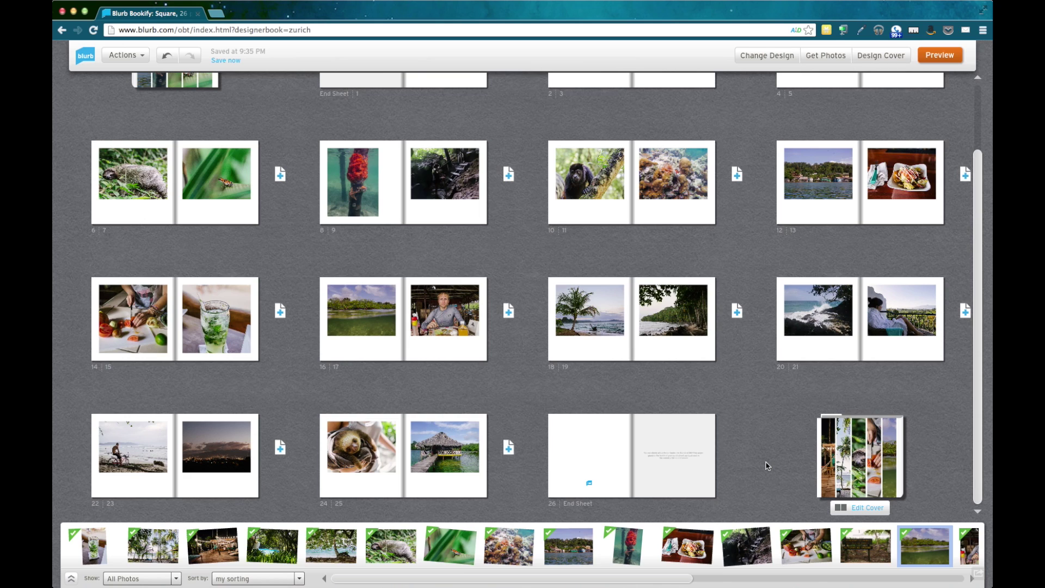
{"action": "scroll", "coordinate": [768, 466], "scroll_direction": "up", "scroll_amount": 2}
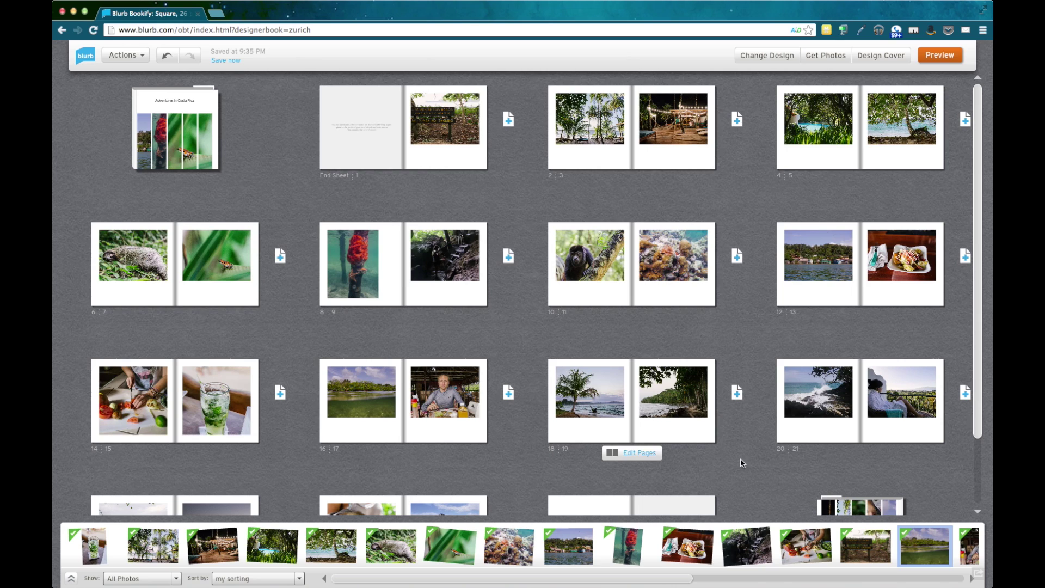
{"action": "scroll", "coordinate": [752, 351], "scroll_direction": "down", "scroll_amount": 2}
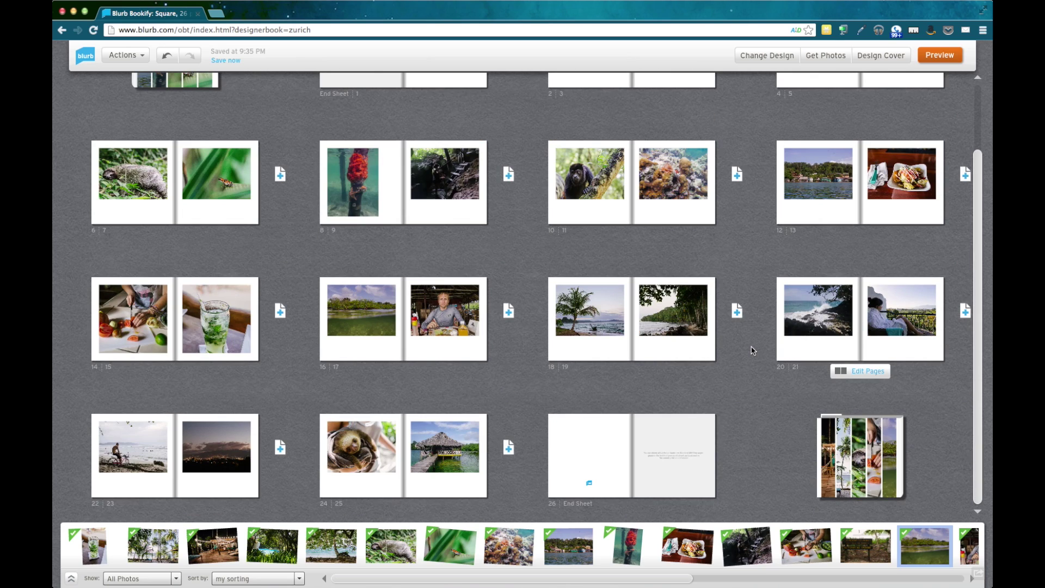
{"action": "scroll", "coordinate": [752, 351], "scroll_direction": "up", "scroll_amount": 2}
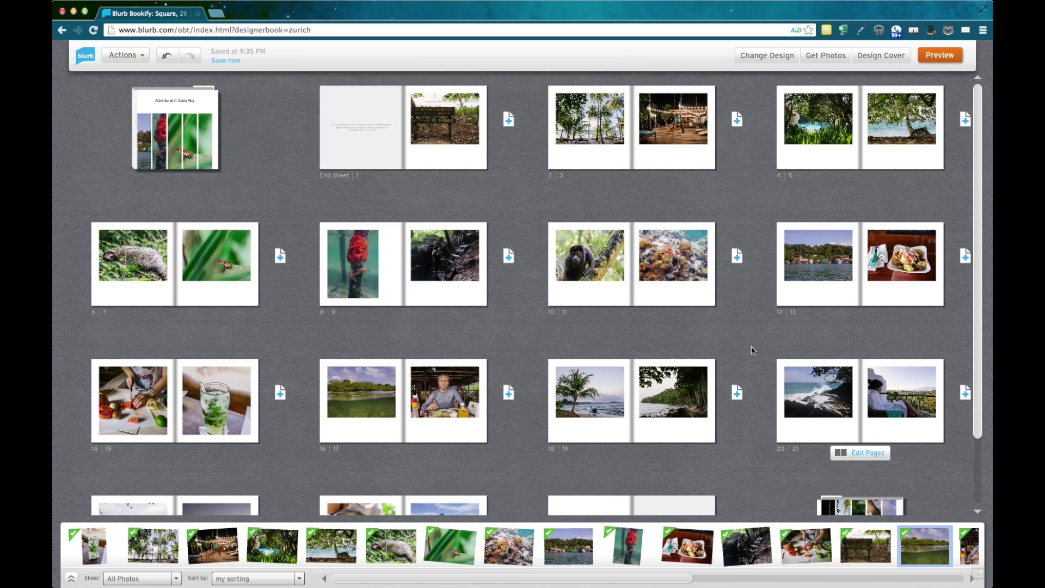
Open the book preview and page through it from the front cover to the spread of pages 12 and 13, checking the layout.
{"action": "left_click", "coordinate": [948, 61]}
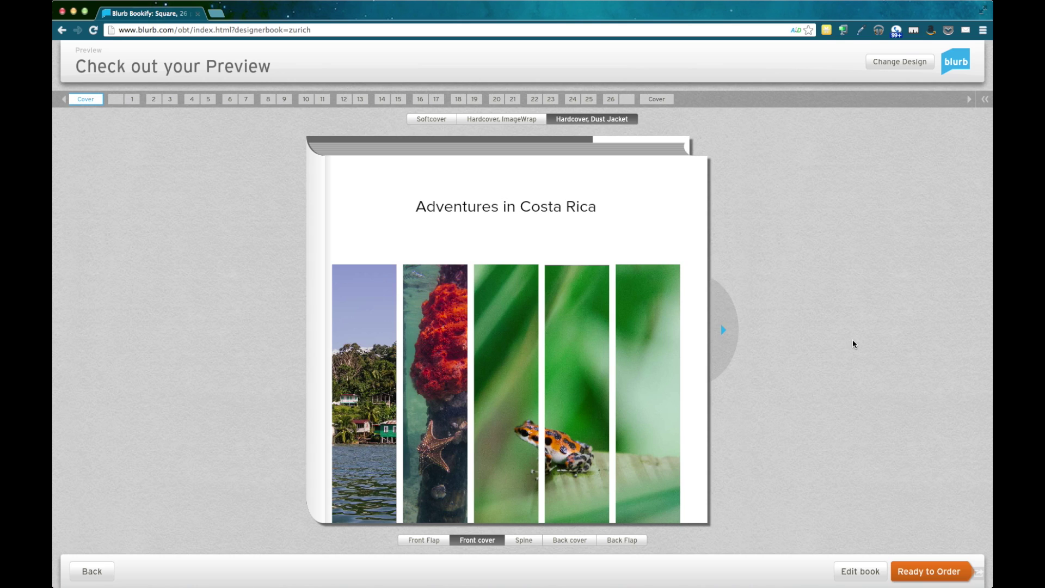
{"action": "left_click", "coordinate": [719, 329]}
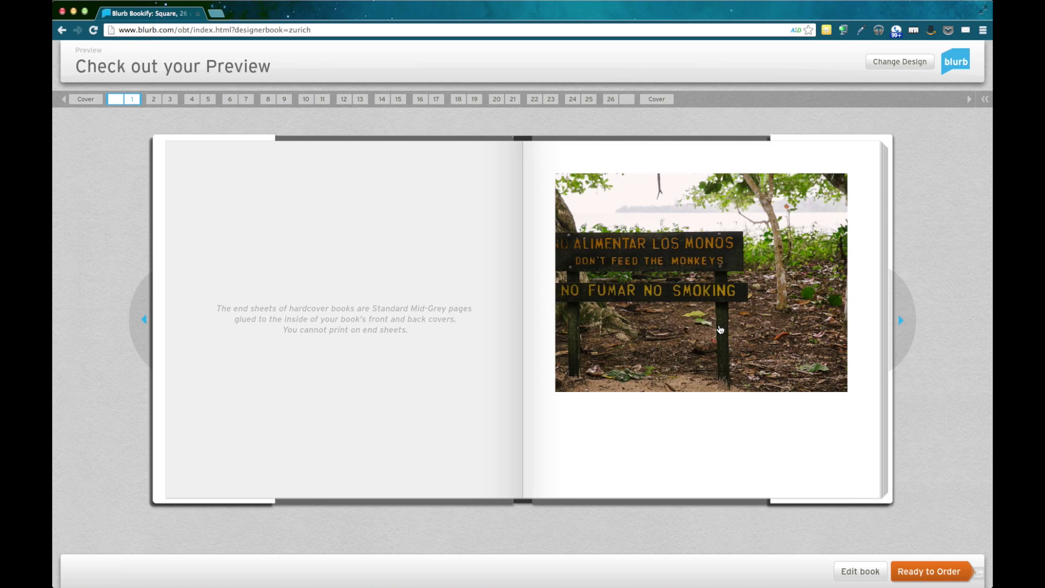
{"action": "left_click", "coordinate": [901, 325]}
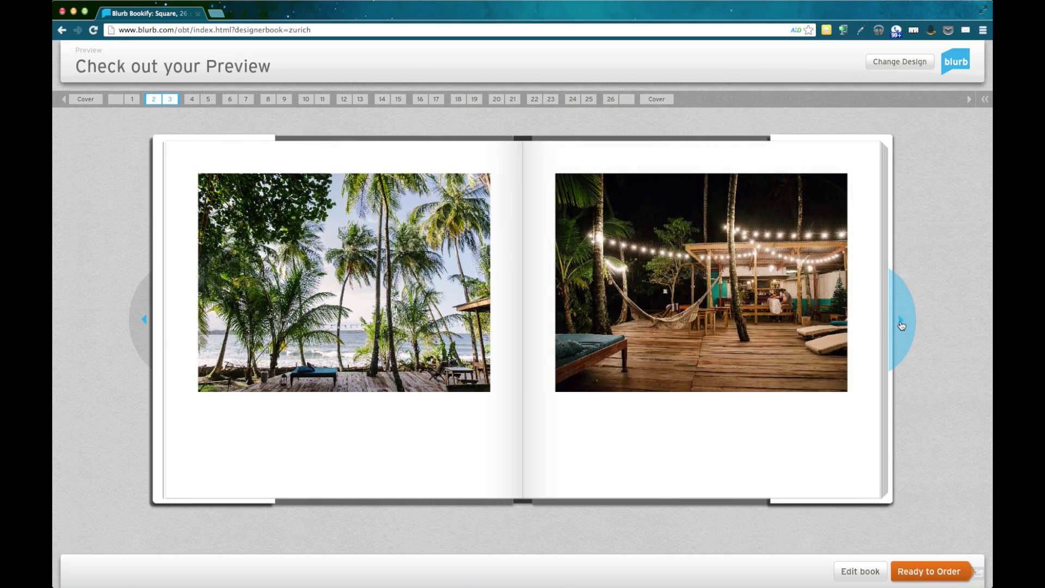
{"action": "left_click", "coordinate": [901, 325]}
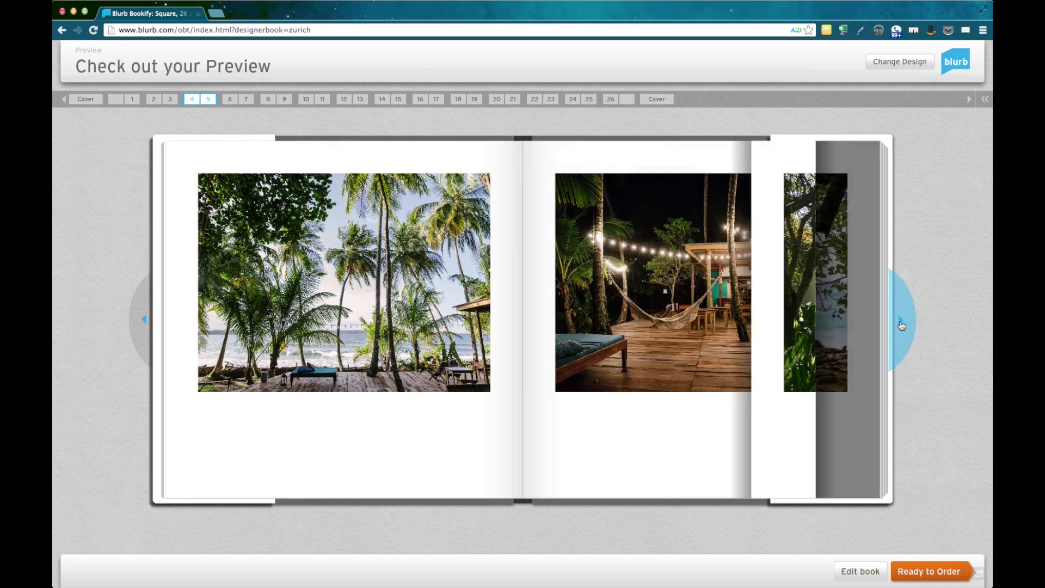
{"action": "left_click", "coordinate": [901, 325]}
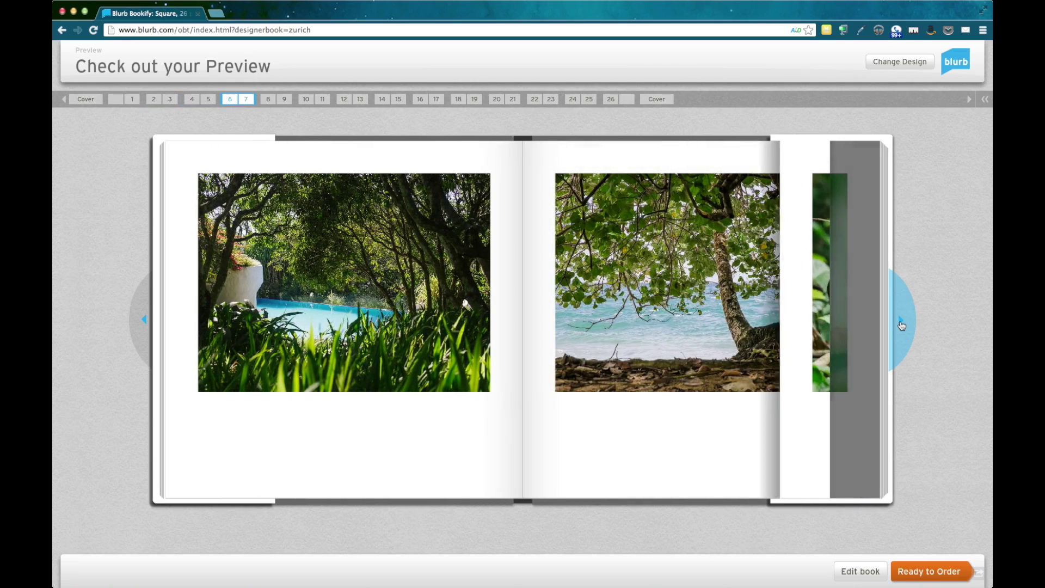
{"action": "left_click", "coordinate": [901, 326]}
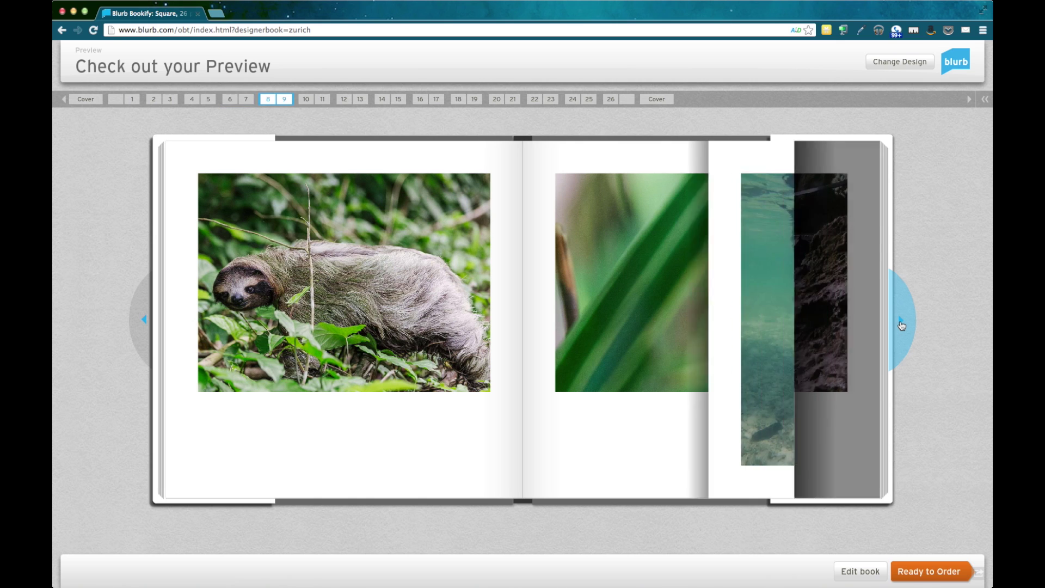
{"action": "left_click", "coordinate": [901, 326]}
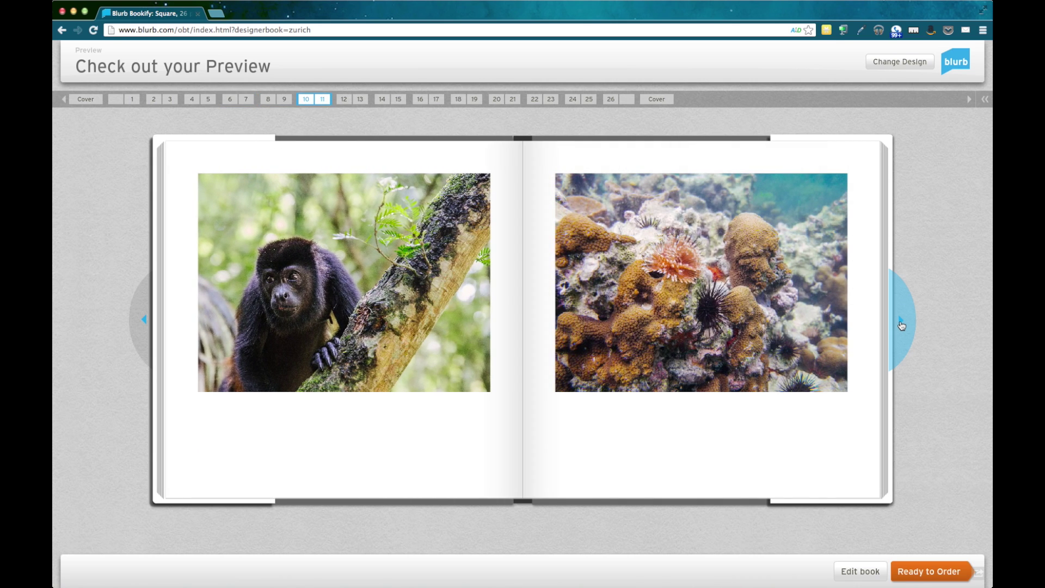
{"action": "left_click", "coordinate": [901, 325]}
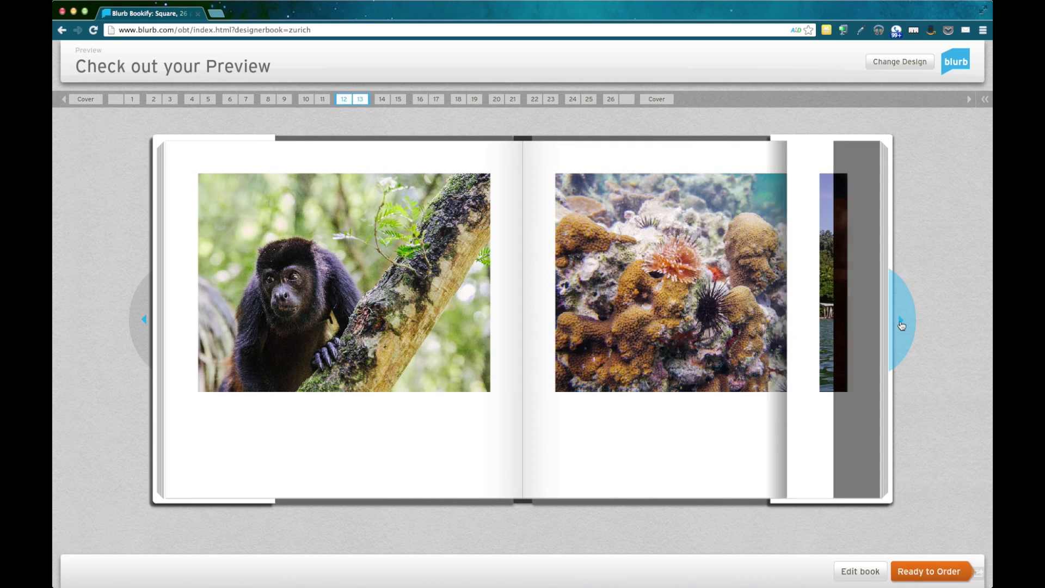